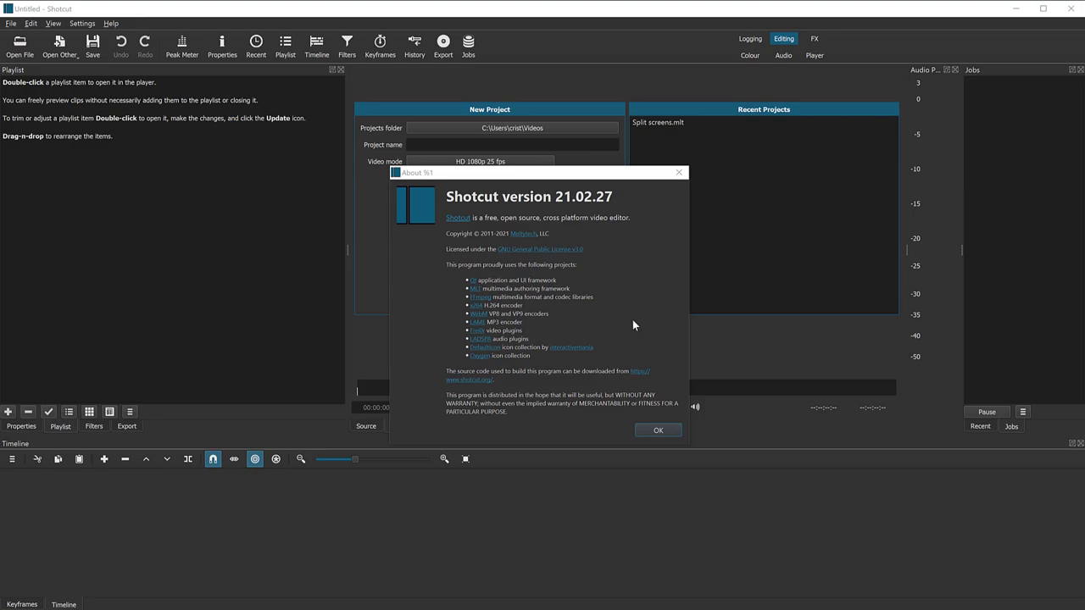
Create a new project named Slideshow with the HD 1080p 25 fps video mode.
{"action": "left_click", "coordinate": [659, 431]}
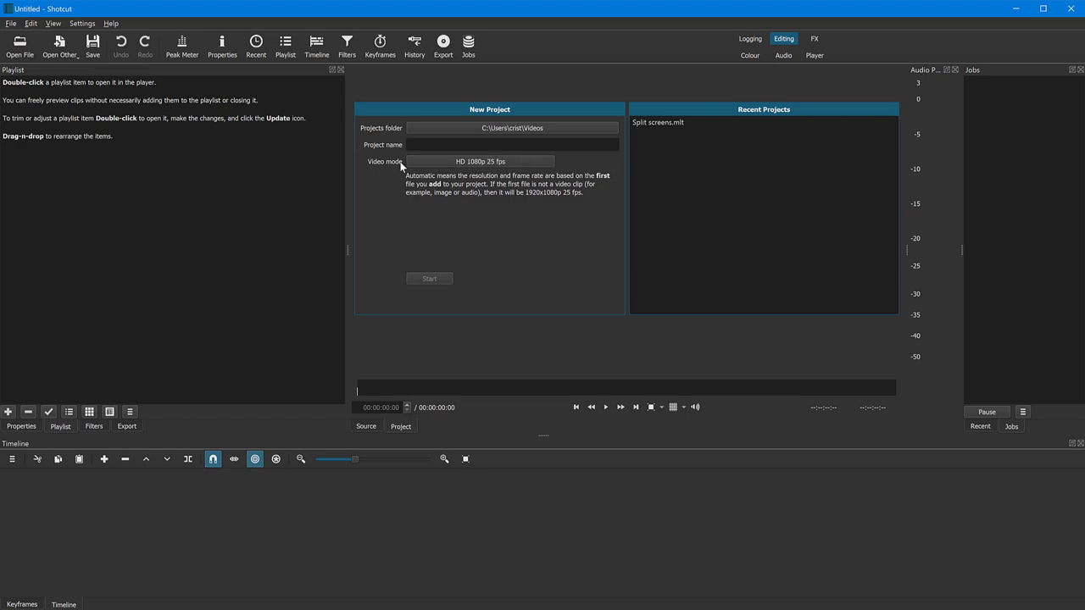
{"action": "left_click", "coordinate": [485, 164]}
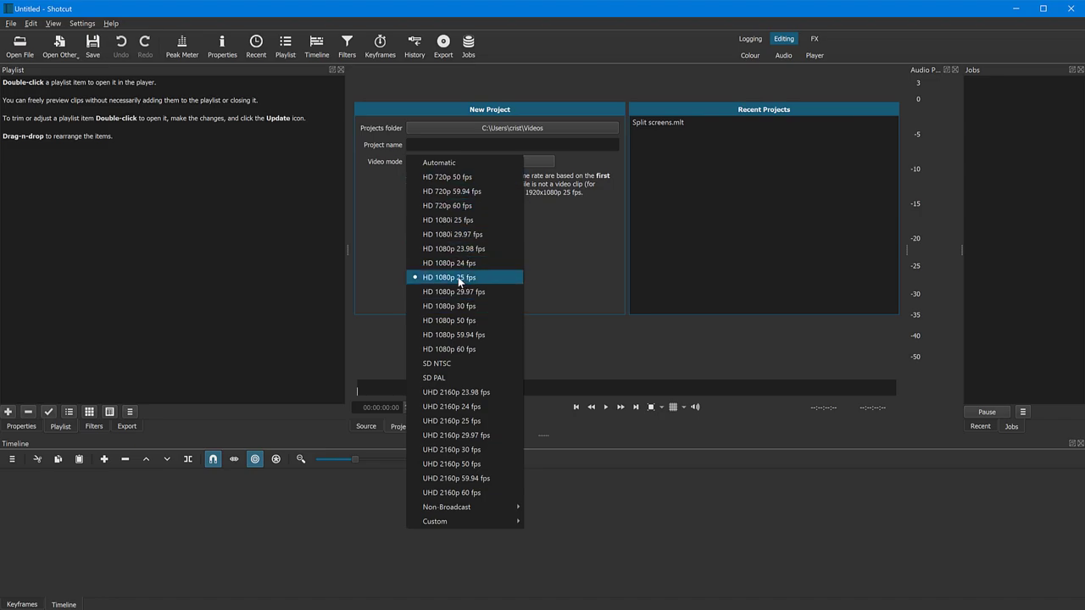
{"action": "left_click", "coordinate": [520, 278]}
{"action": "left_click", "coordinate": [467, 145]}
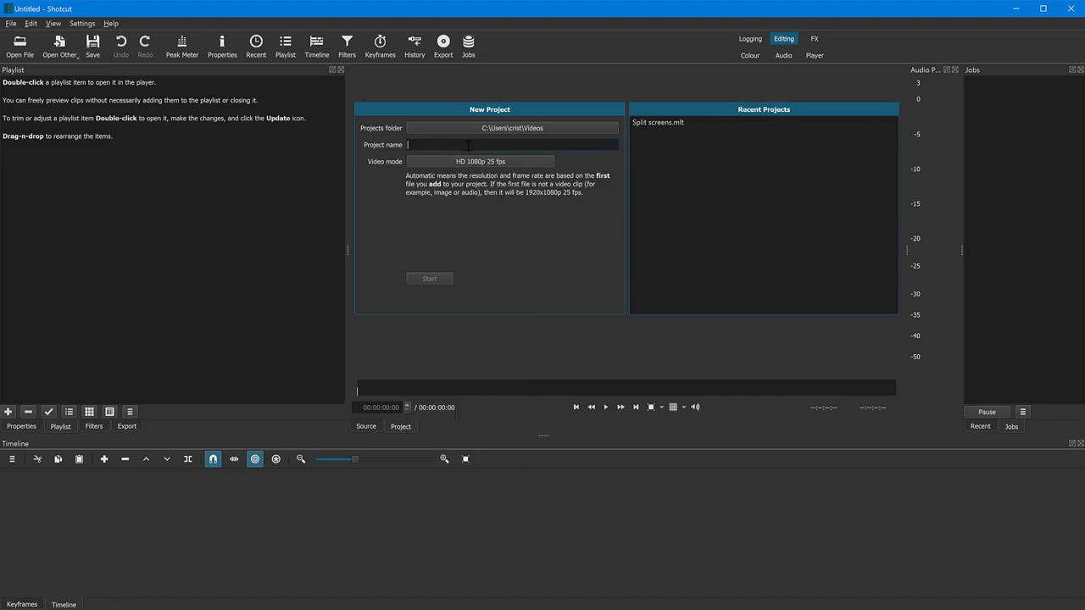
{"action": "type", "text": "Slideshow"}
{"action": "left_click", "coordinate": [443, 277]}
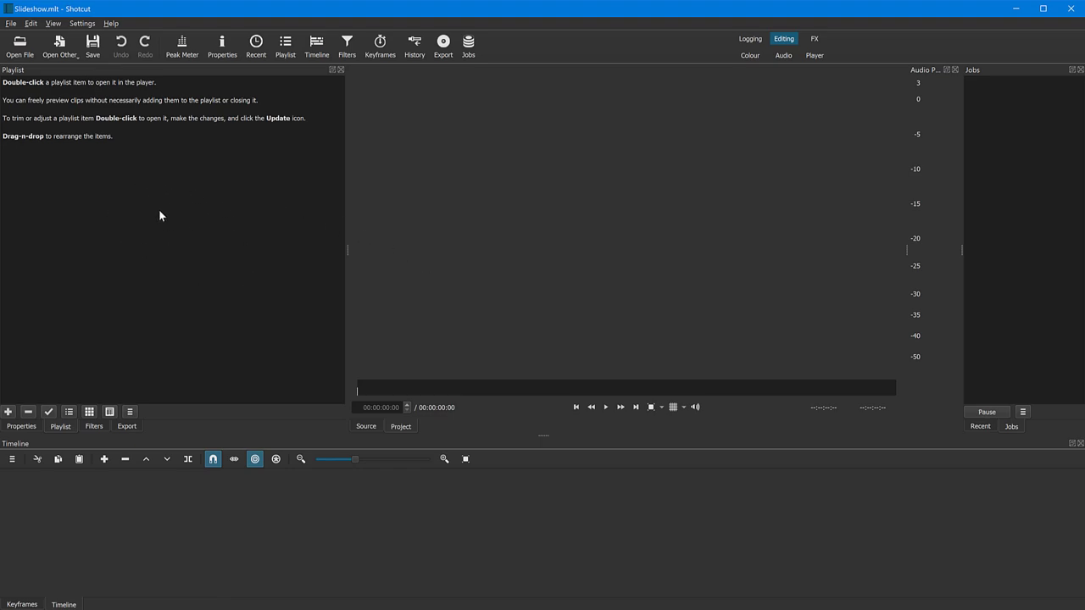
Select the ten photos from ales-krivec through pietro-de-grandi, leaving 021 Years unselected.
{"action": "key", "text": "alt+Tab"}
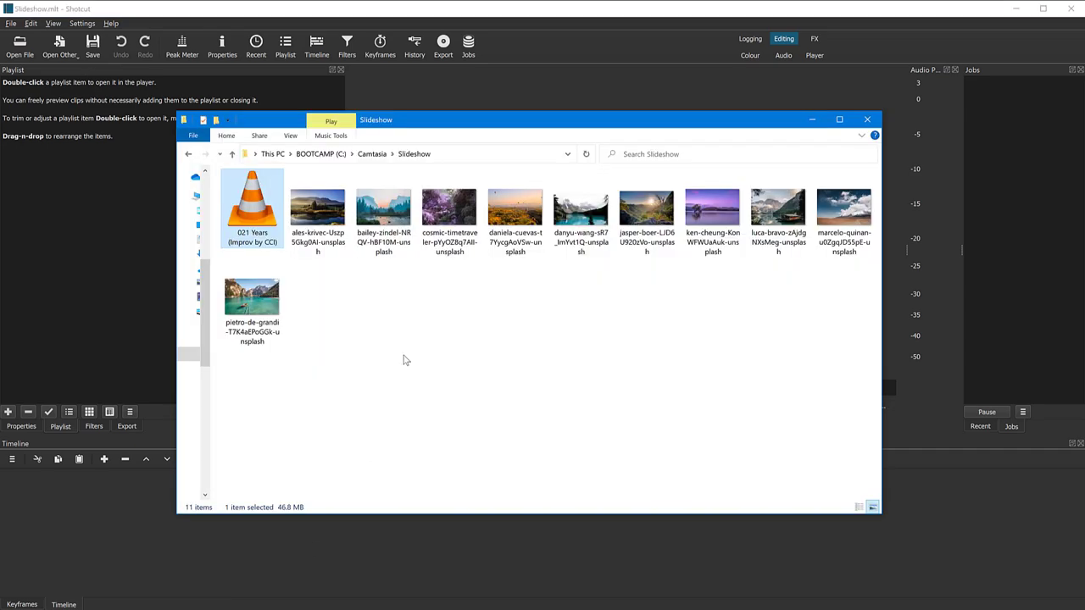
{"action": "left_click", "coordinate": [477, 410]}
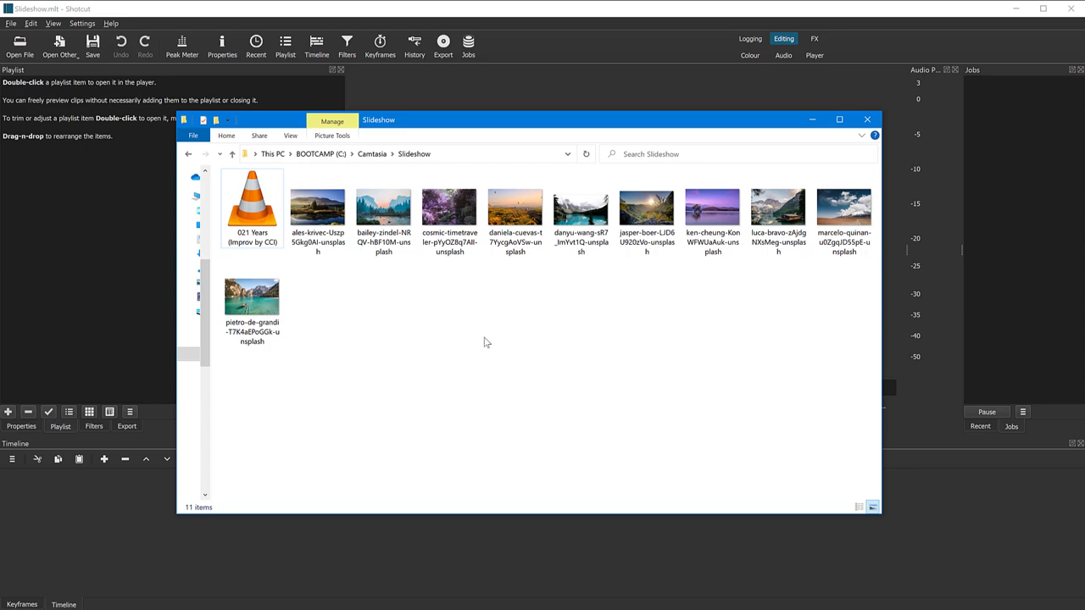
{"action": "left_click", "coordinate": [319, 222]}
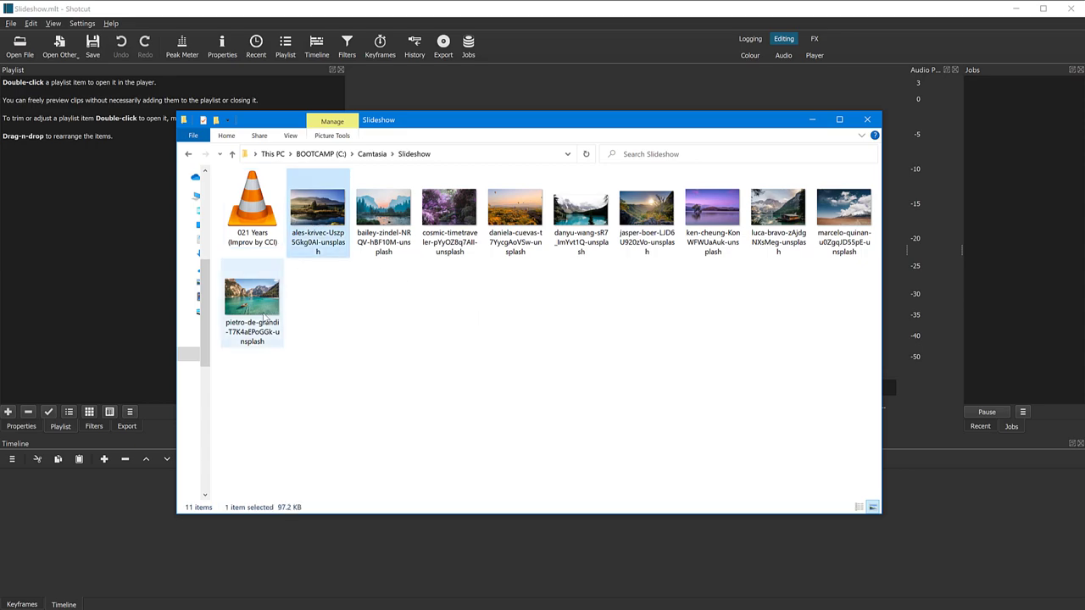
{"action": "left_click", "coordinate": [254, 296], "text": "shift"}
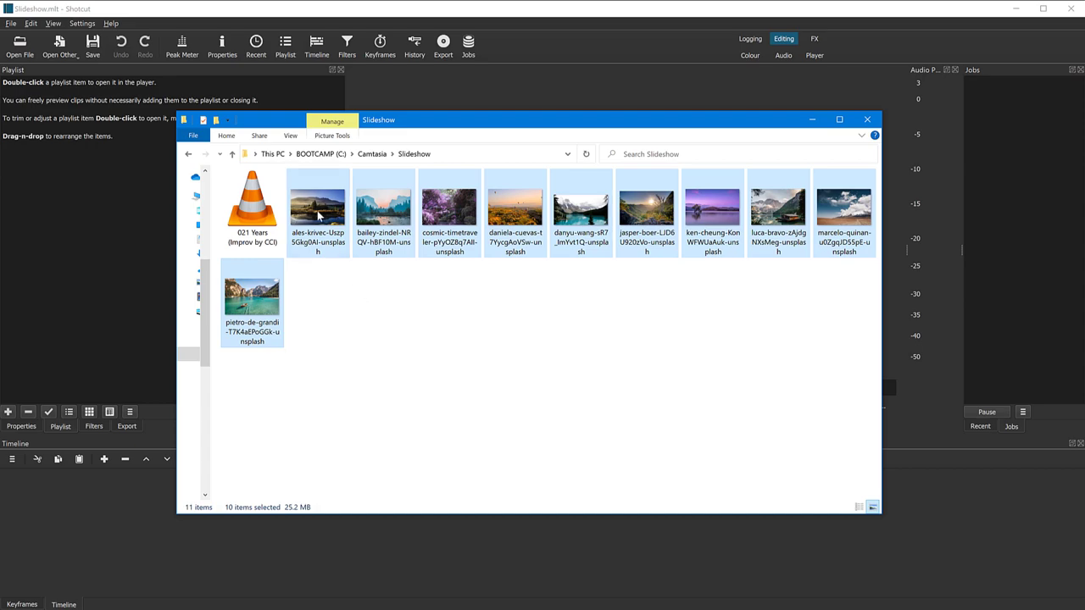
Add the ten photos to the playlist, ordered bailey, ales-krivec, pietro-de-grandi, cosmic, then jasper.
{"action": "left_click_drag", "start_coordinate": [318, 213], "coordinate": [78, 180]}
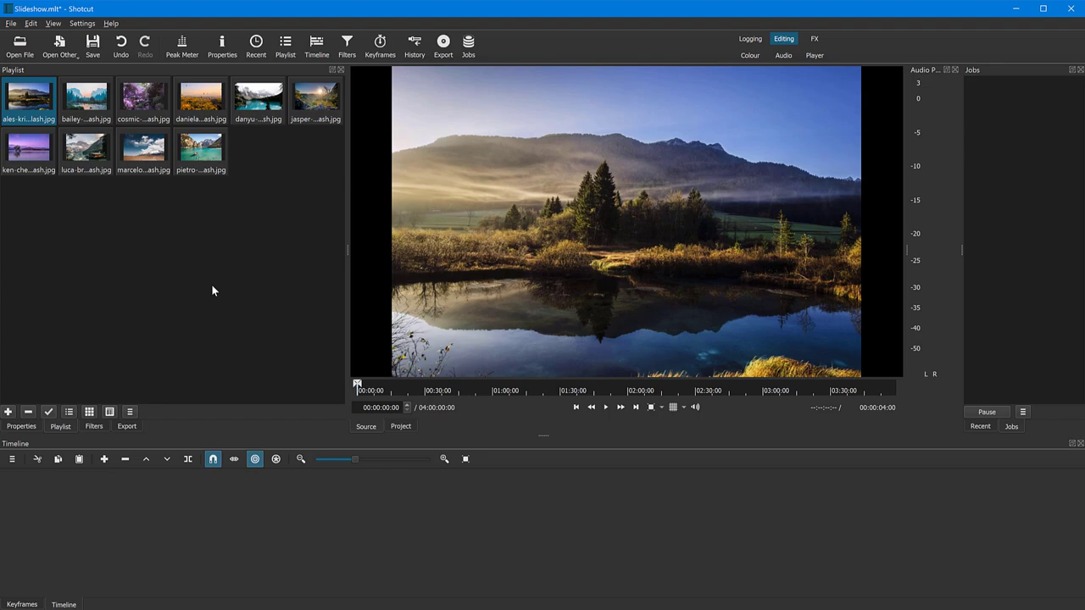
{"action": "left_click_drag", "start_coordinate": [28, 97], "coordinate": [100, 109]}
{"action": "left_click_drag", "start_coordinate": [146, 150], "coordinate": [231, 102]}
{"action": "left_click_drag", "start_coordinate": [200, 149], "coordinate": [115, 100]}
{"action": "left_click_drag", "start_coordinate": [78, 152], "coordinate": [222, 111]}
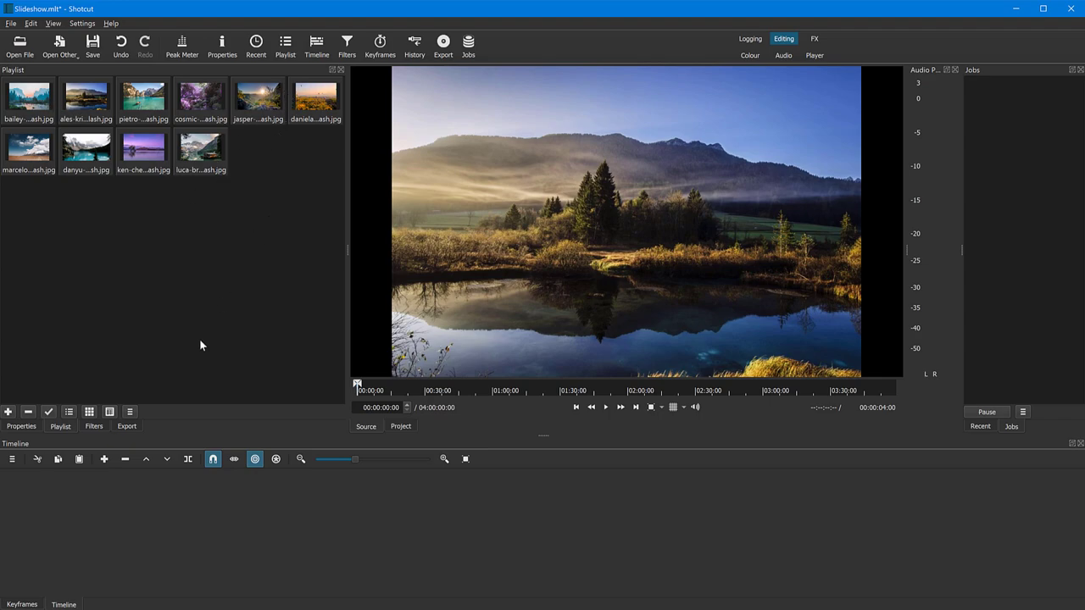
Check the playlist in list view, return to thumbnails, and select all ten photos from bailey to luca.
{"action": "left_click", "coordinate": [69, 412]}
{"action": "left_click", "coordinate": [88, 414]}
{"action": "left_click", "coordinate": [67, 414]}
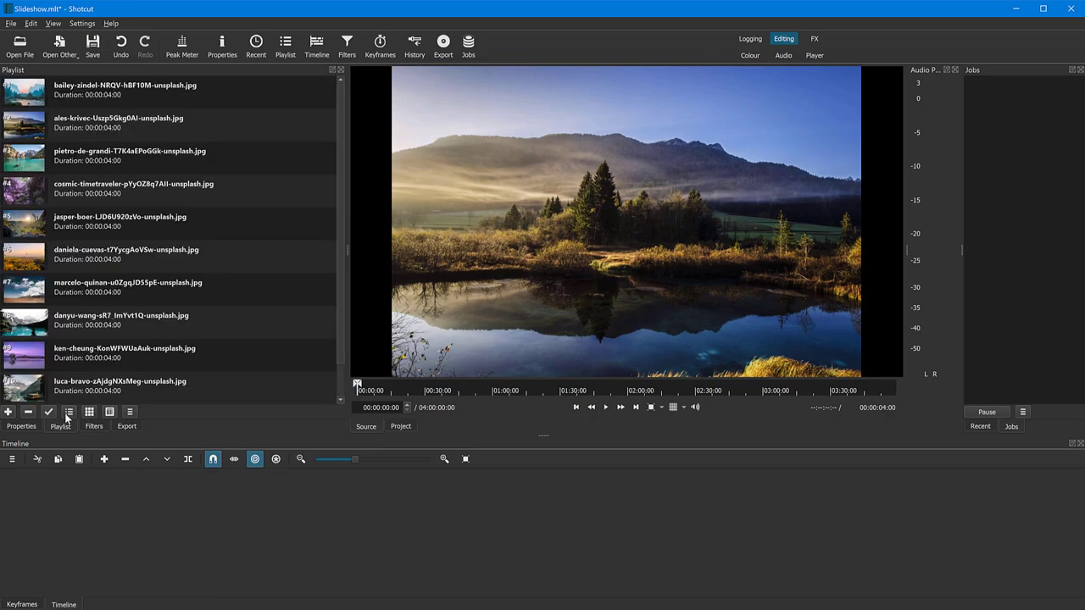
{"action": "left_click", "coordinate": [89, 412]}
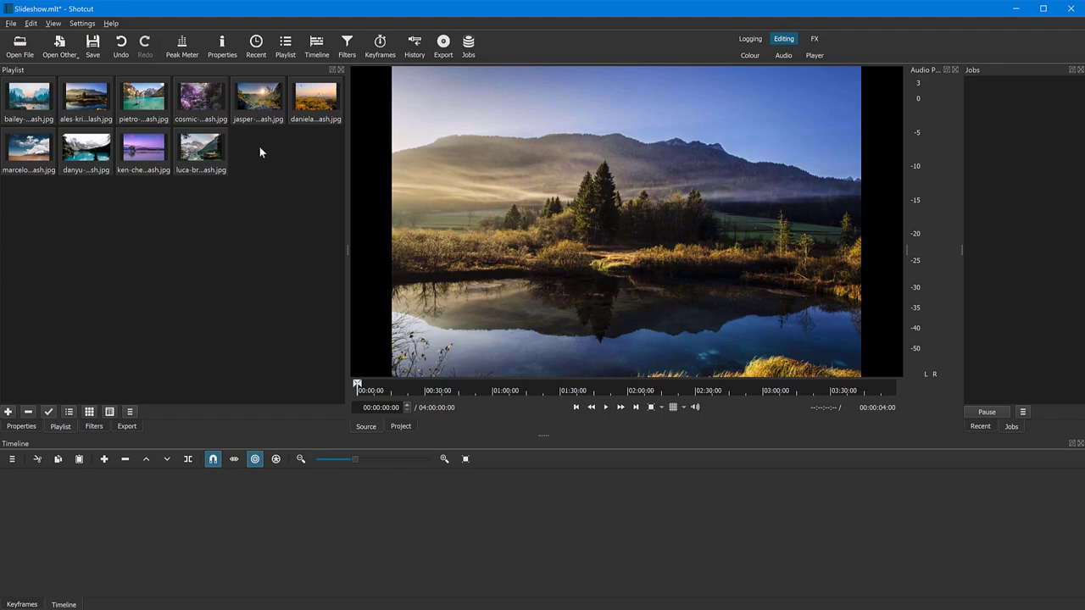
{"action": "left_click", "coordinate": [29, 100]}
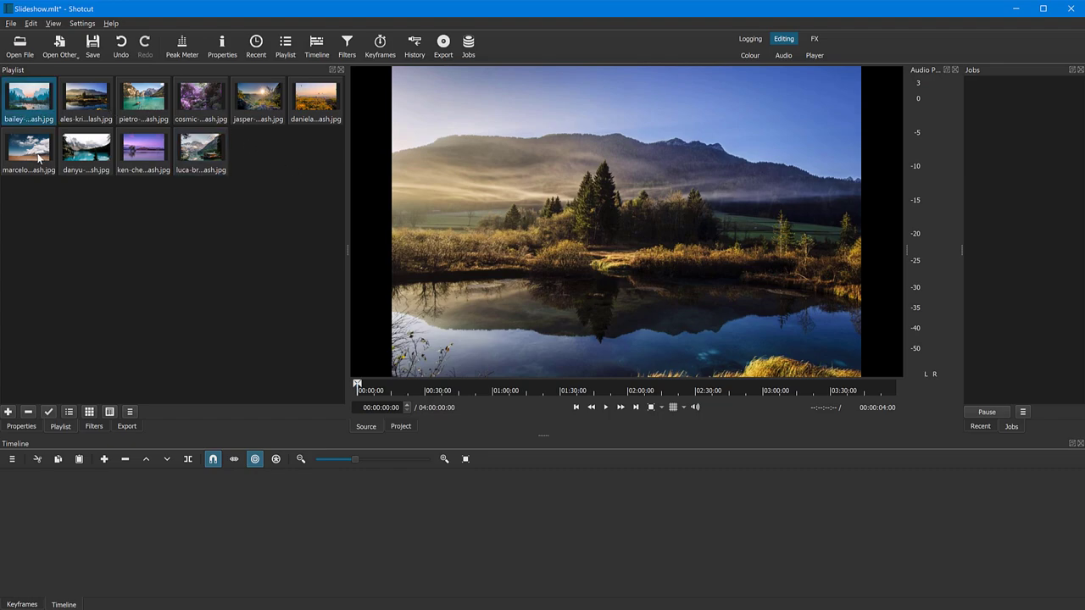
{"action": "left_click", "coordinate": [203, 157], "text": "shift"}
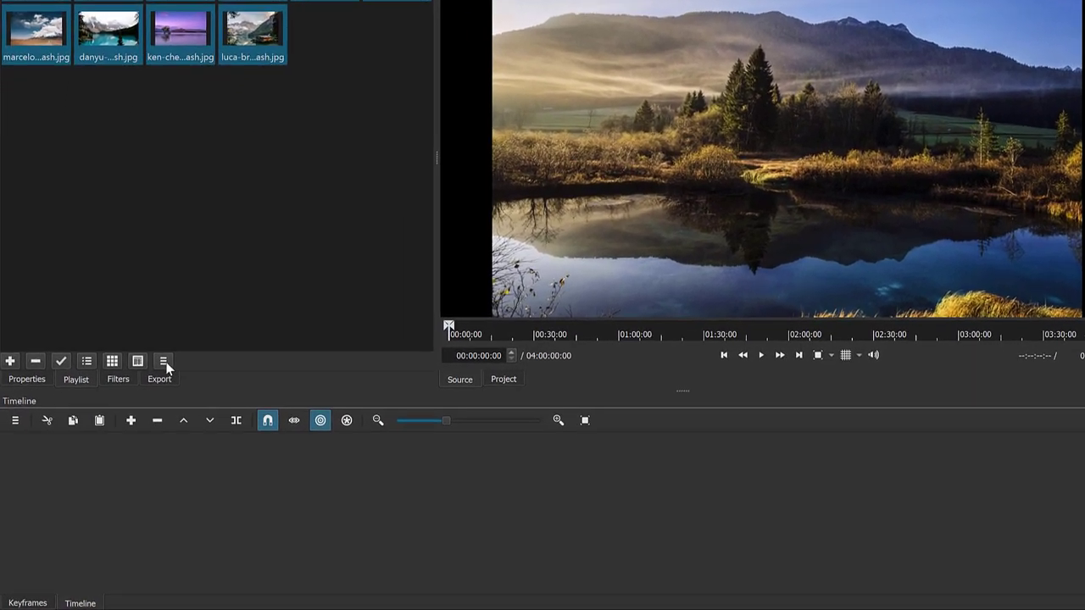
Send the ten selected clips to the Slideshow Generator with a 5-second clip duration.
{"action": "left_click", "coordinate": [163, 362]}
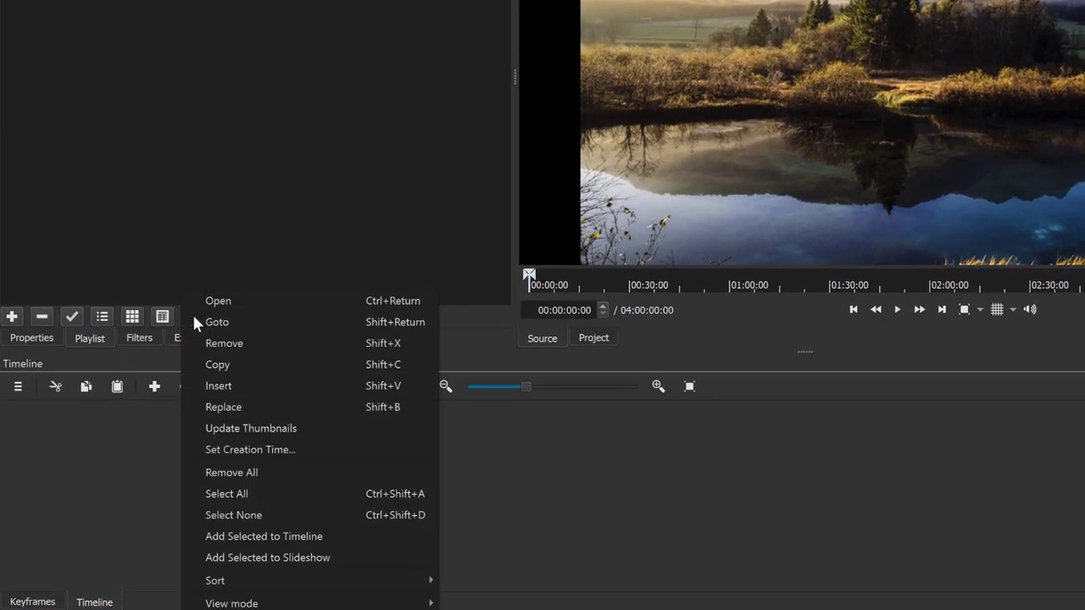
{"action": "left_click", "coordinate": [268, 558]}
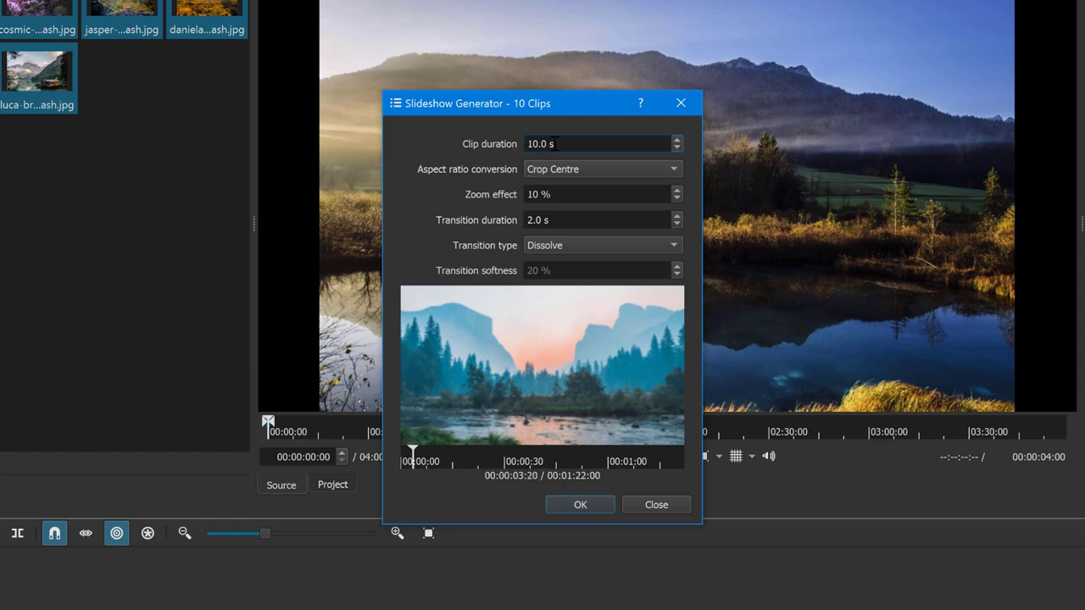
{"action": "left_click_drag", "start_coordinate": [544, 144], "coordinate": [509, 144]}
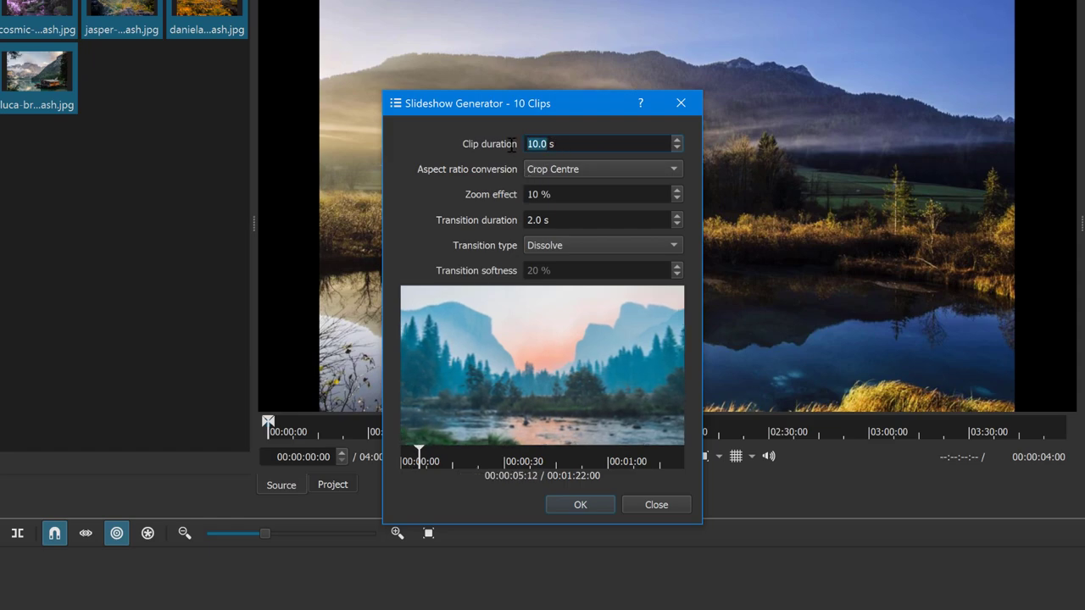
{"action": "type", "text": "5"}
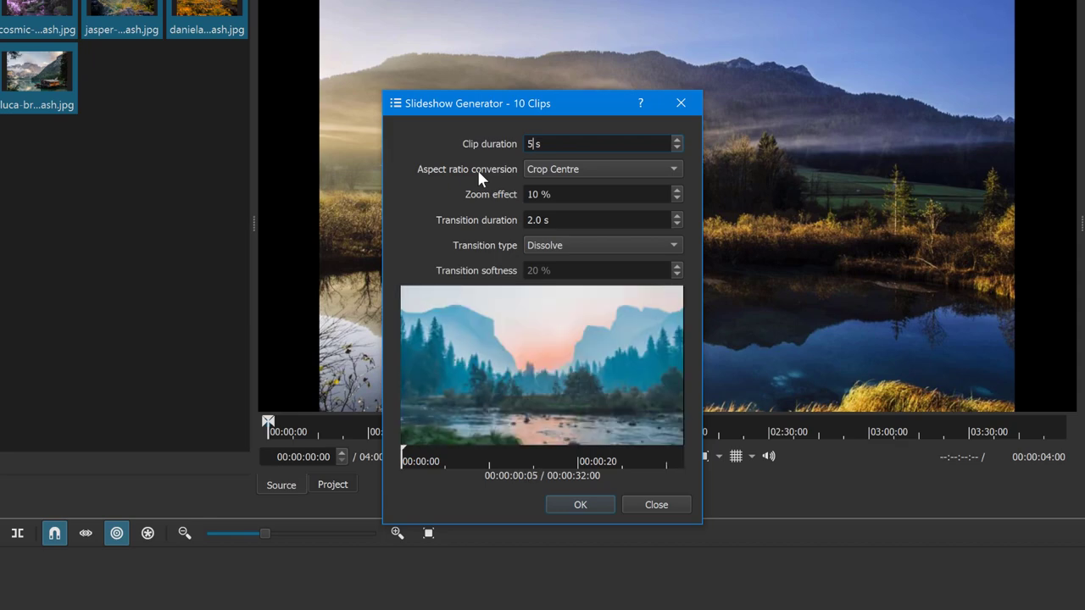
{"action": "left_click", "coordinate": [598, 170]}
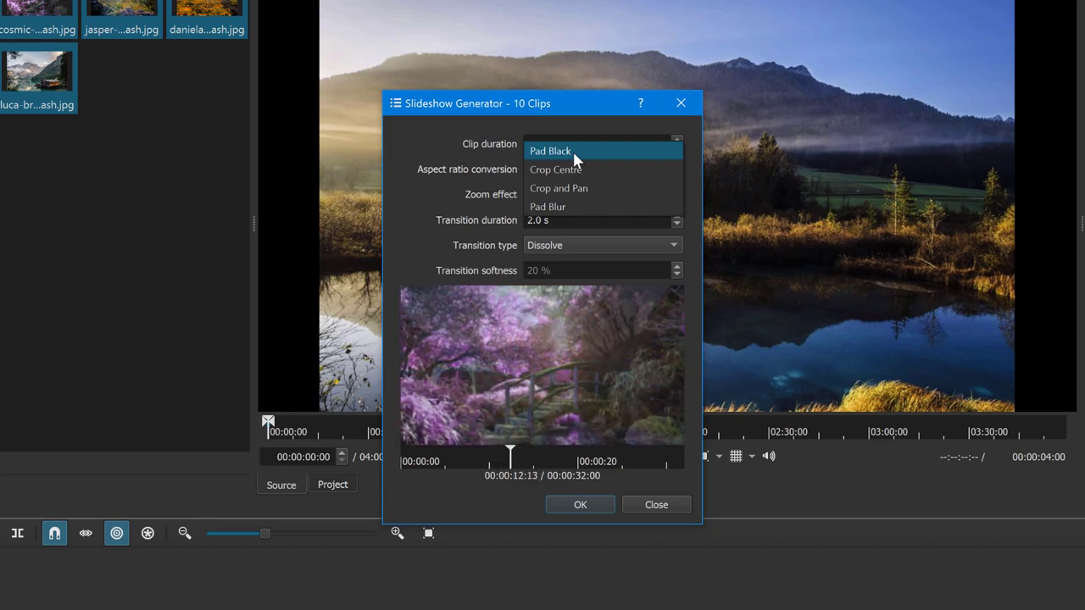
{"action": "left_click", "coordinate": [557, 169]}
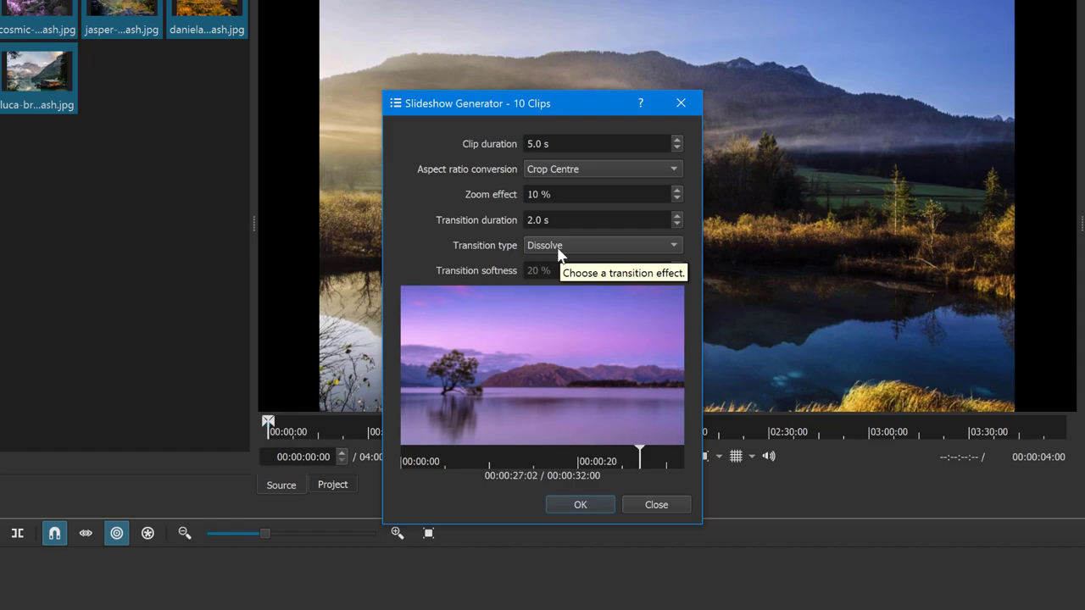
Set the Slideshow Generator's transition type to Random.
{"action": "left_click", "coordinate": [558, 246]}
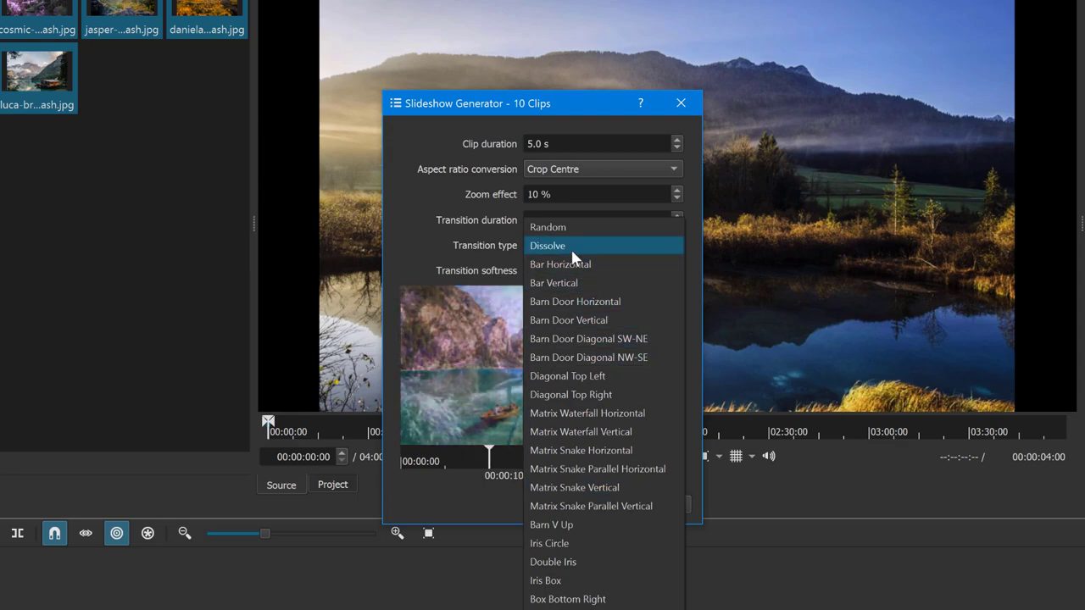
{"action": "left_click", "coordinate": [569, 227]}
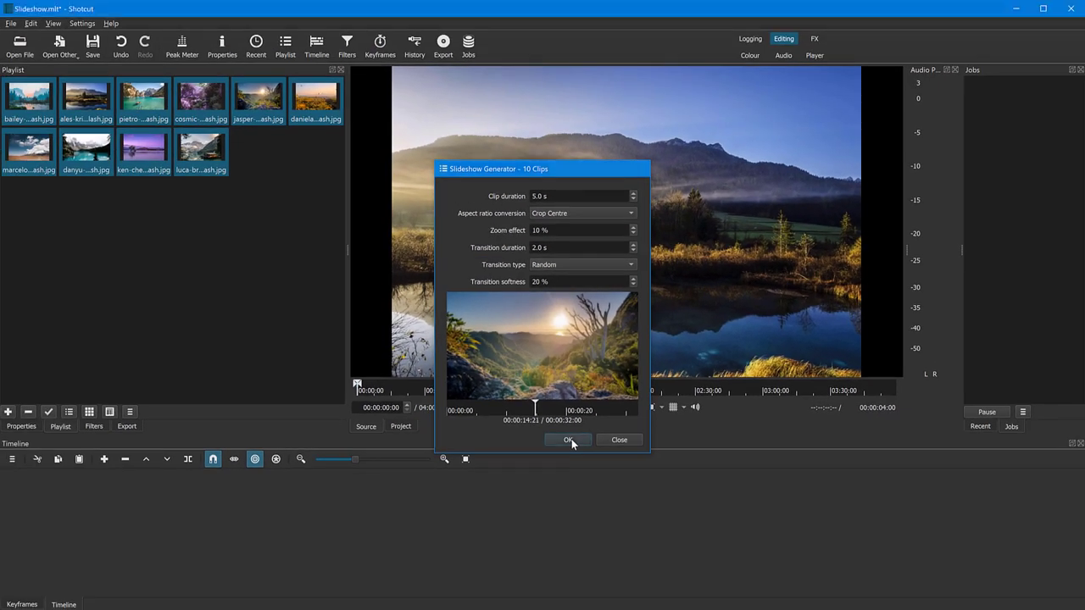
Generate the 32-second slideshow onto the timeline and rewind the playhead to the start.
{"action": "left_click", "coordinate": [585, 502]}
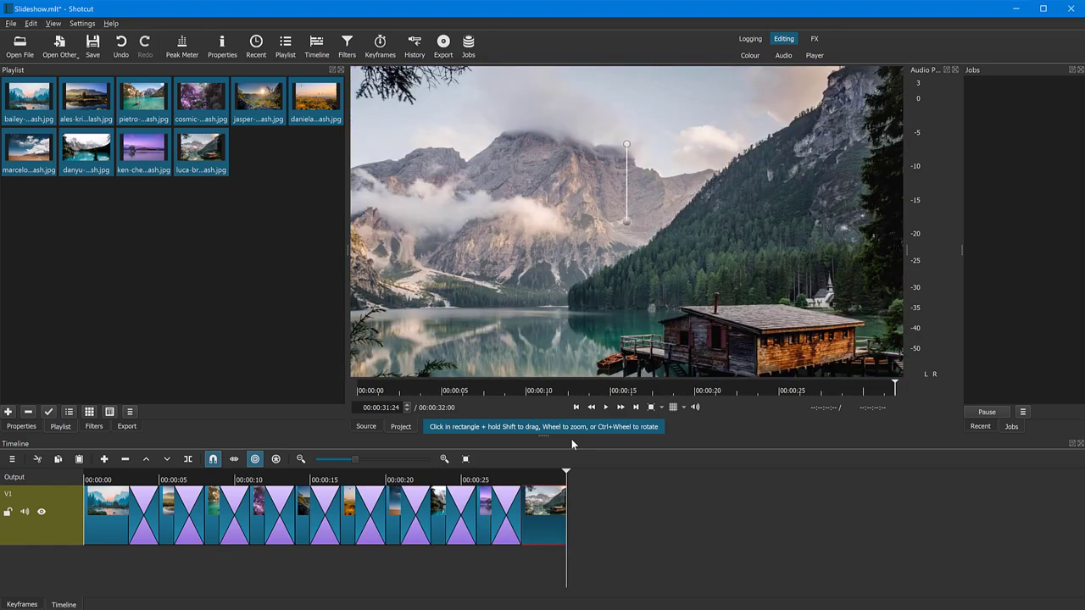
{"action": "left_click_drag", "start_coordinate": [553, 476], "coordinate": [244, 482]}
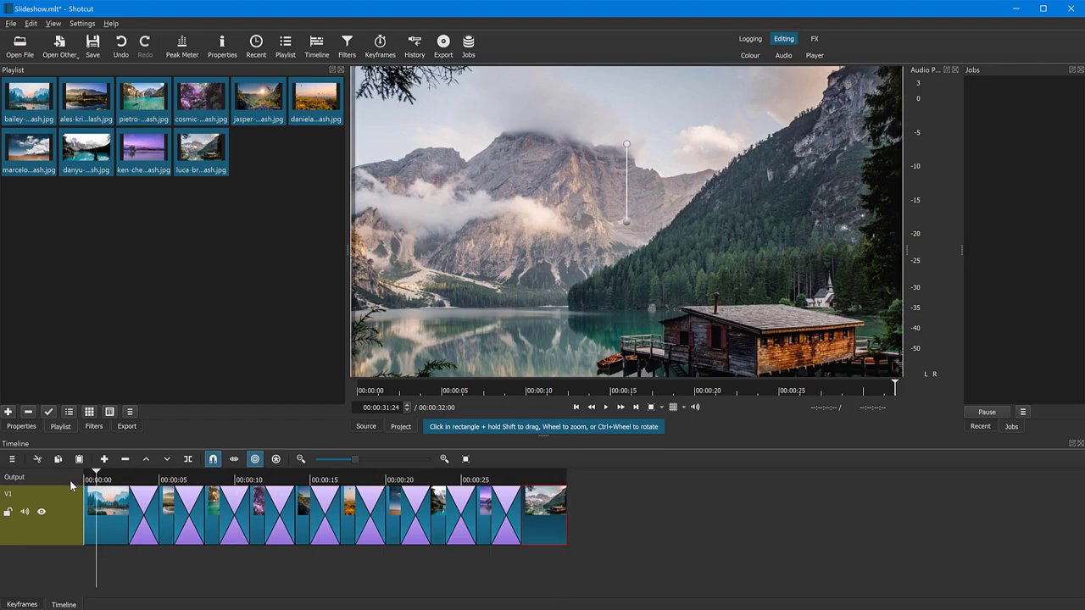
{"action": "left_click_drag", "start_coordinate": [70, 480], "coordinate": [60, 483]}
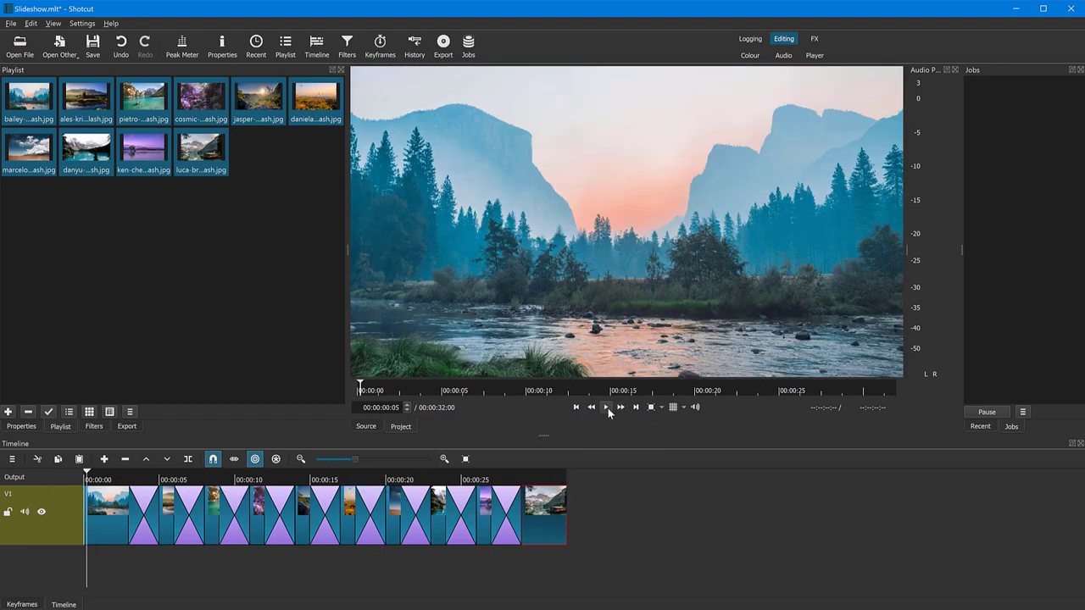
Play and pause the slideshow preview, then return to the Slideshow folder.
{"action": "left_click", "coordinate": [606, 406]}
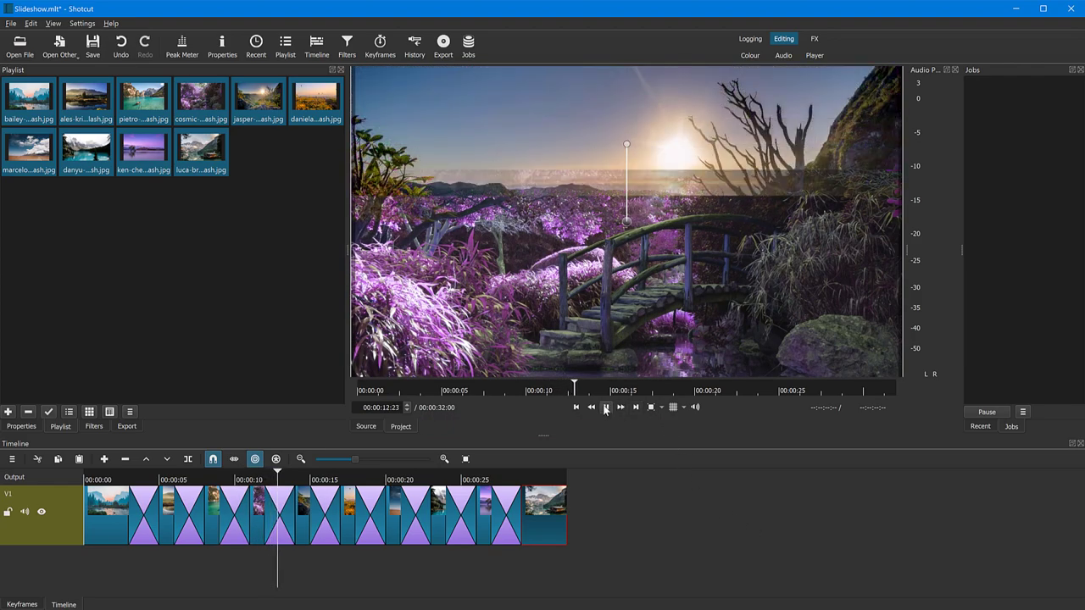
{"action": "left_click", "coordinate": [605, 406]}
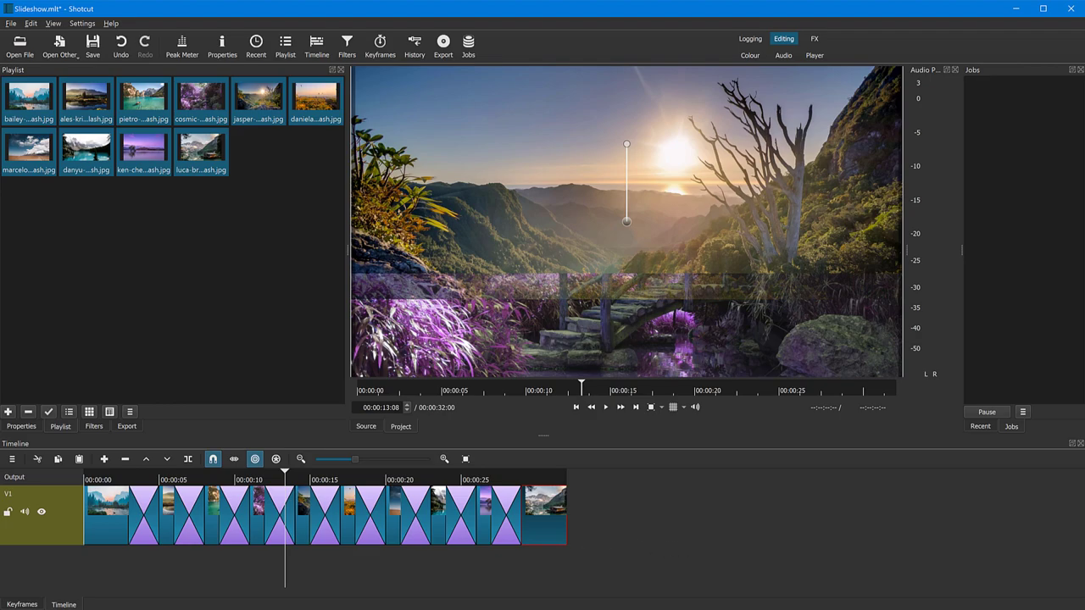
{"action": "key", "text": "alt+Tab"}
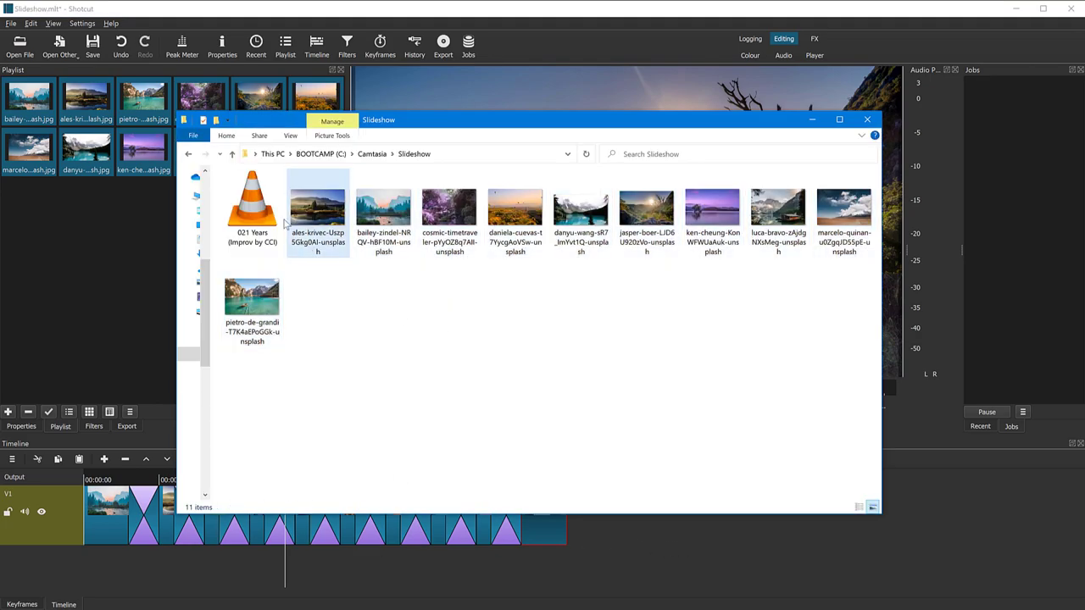
Drag the 021 Years (Improv by CCI) WAV file into Shotcut's playlist.
{"action": "left_click", "coordinate": [257, 202]}
{"action": "left_click_drag", "start_coordinate": [254, 212], "coordinate": [92, 240]}
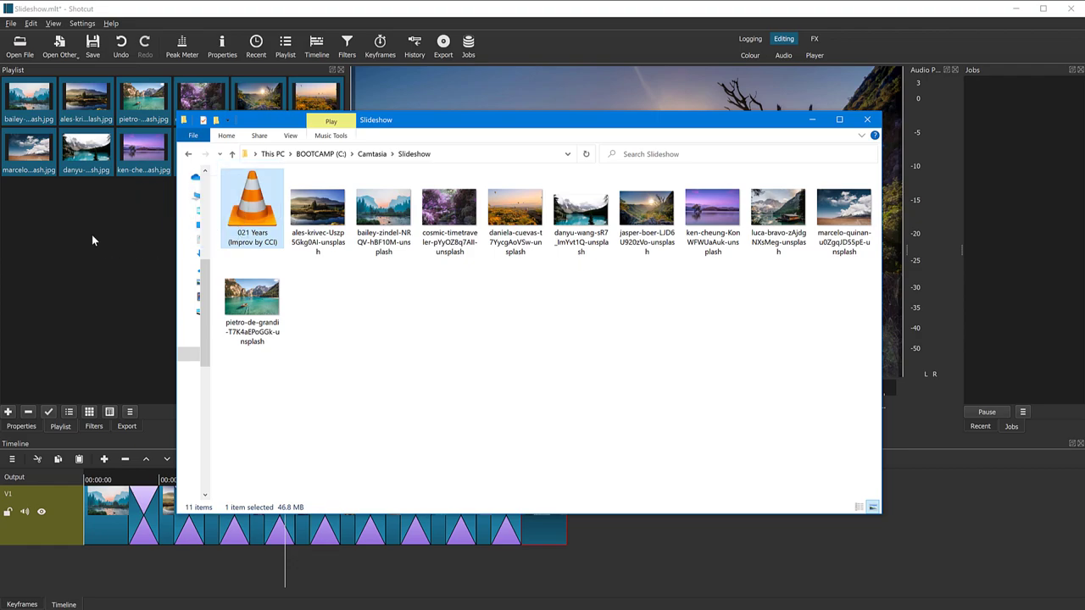
{"action": "left_click", "coordinate": [91, 237]}
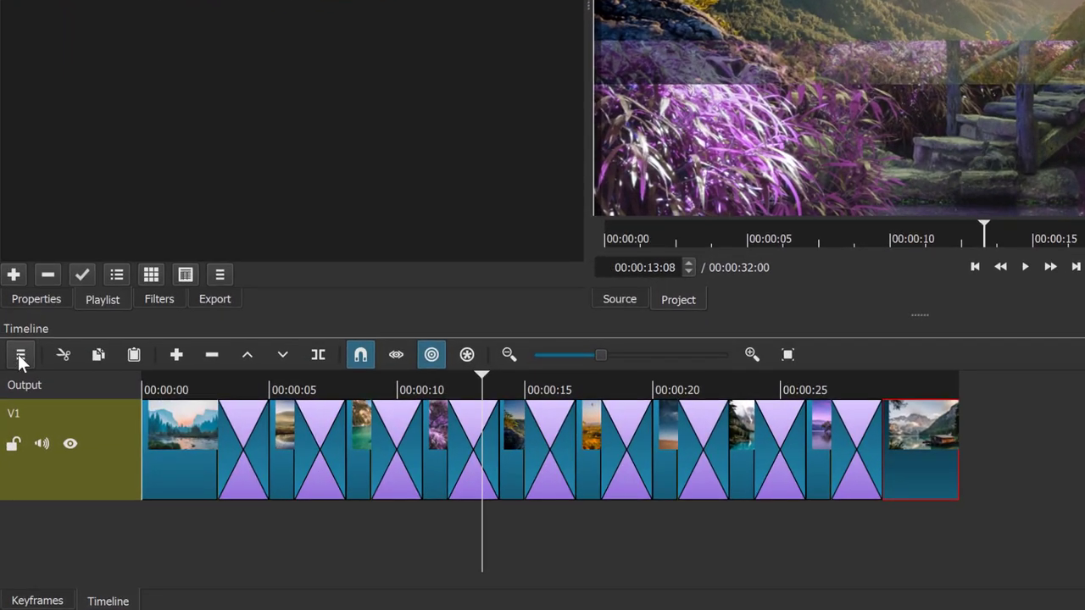
Add audio track A1 through the timeline menu's Track Operations.
{"action": "left_click", "coordinate": [20, 355]}
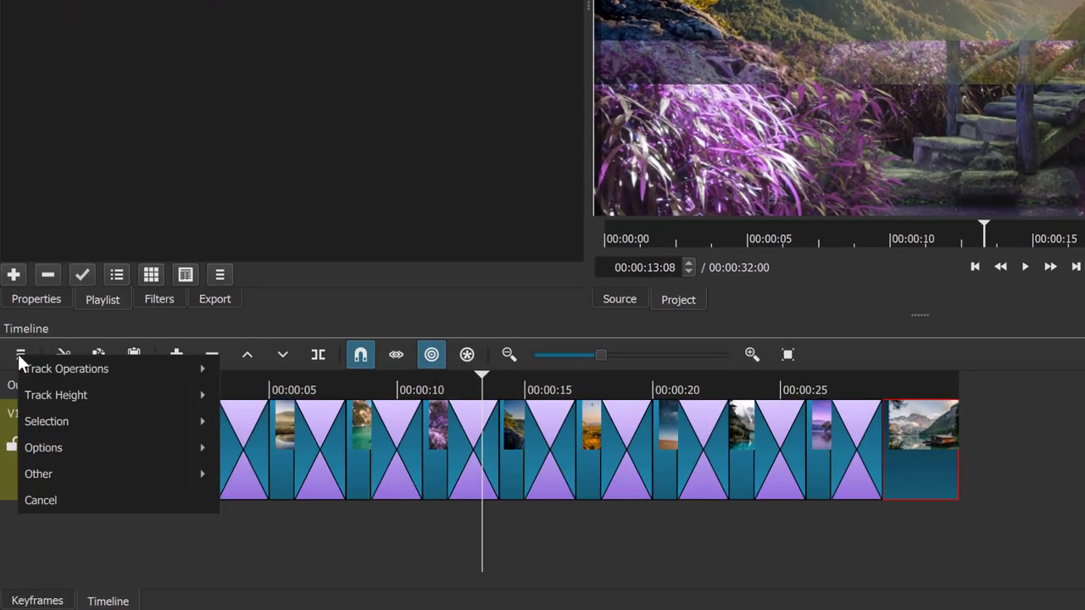
{"action": "mouse_move", "coordinate": [63, 373]}
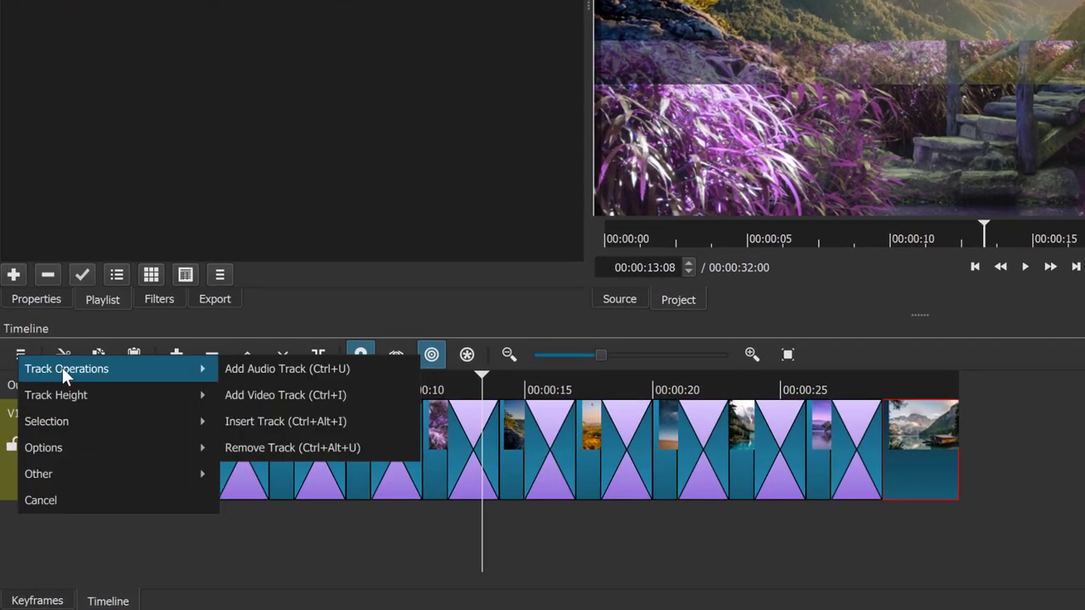
{"action": "left_click", "coordinate": [268, 371]}
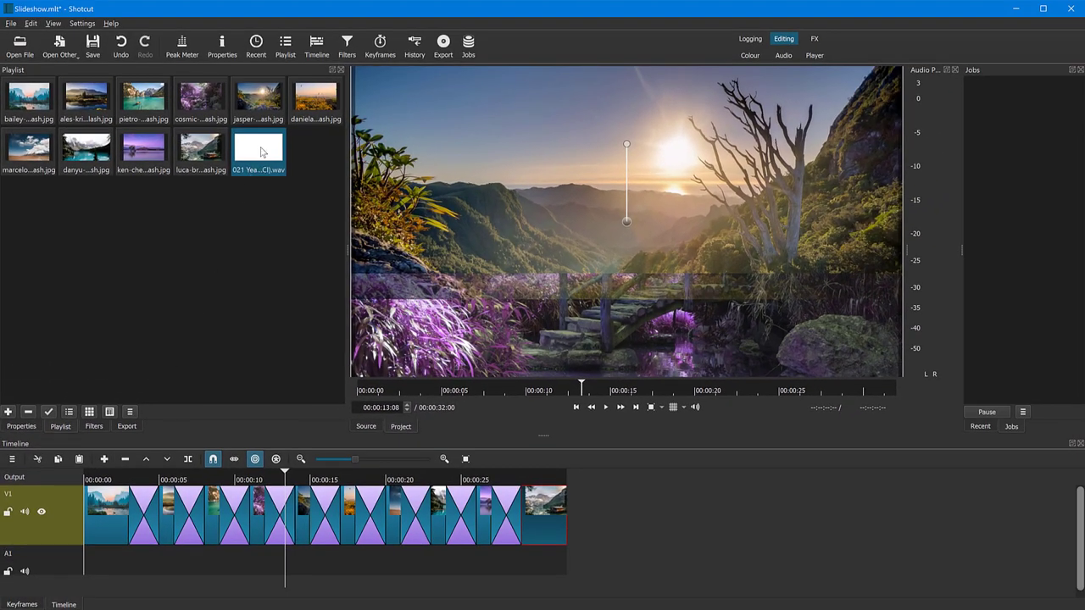
Place 021 Years (Improv by CCI).wav on track A1 starting at 00:00:00, then zoom the timeline in slightly.
{"action": "left_click_drag", "start_coordinate": [263, 153], "coordinate": [88, 572]}
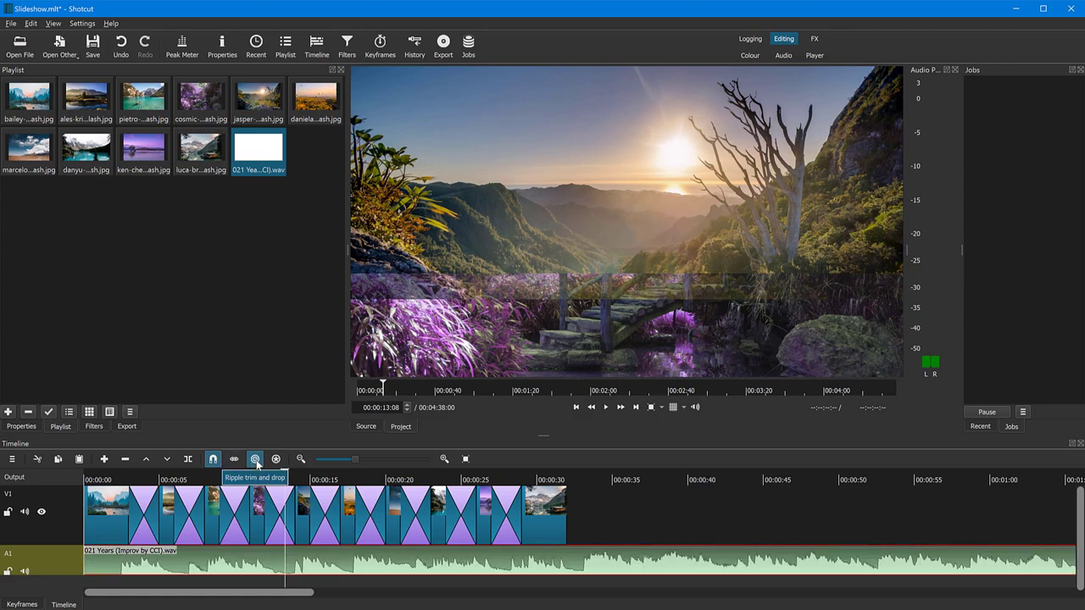
{"action": "mouse_move", "coordinate": [262, 565]}
{"action": "left_mouse_down"}
{"action": "mouse_move", "coordinate": [349, 562]}
{"action": "mouse_move", "coordinate": [249, 563]}
{"action": "left_mouse_up"}
{"action": "scroll", "coordinate": [260, 562], "scroll_direction": "up", "scroll_amount": 1}
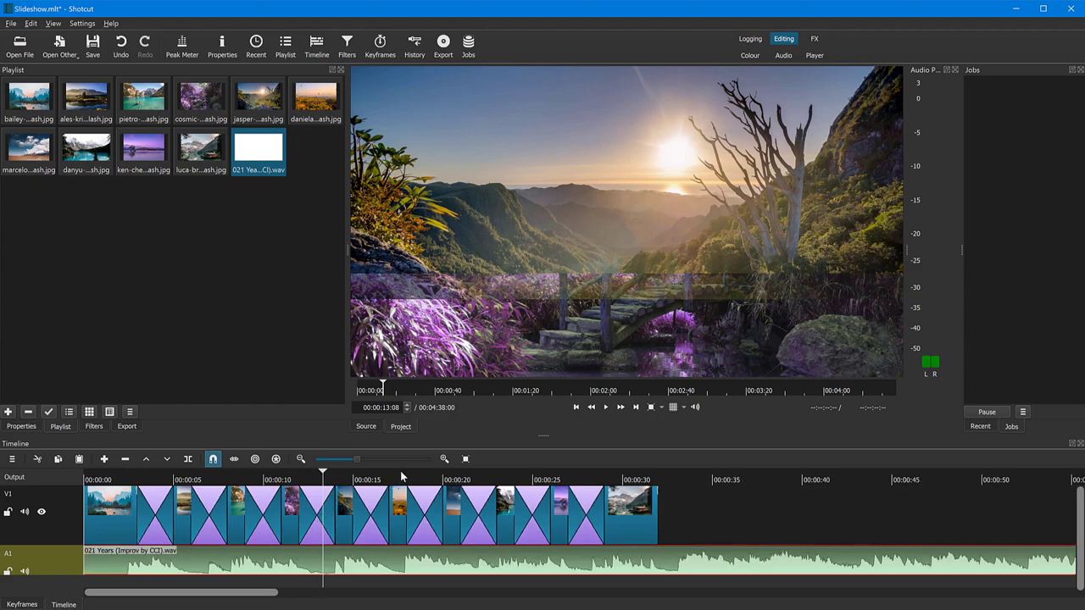
{"action": "left_click_drag", "start_coordinate": [361, 457], "coordinate": [365, 458]}
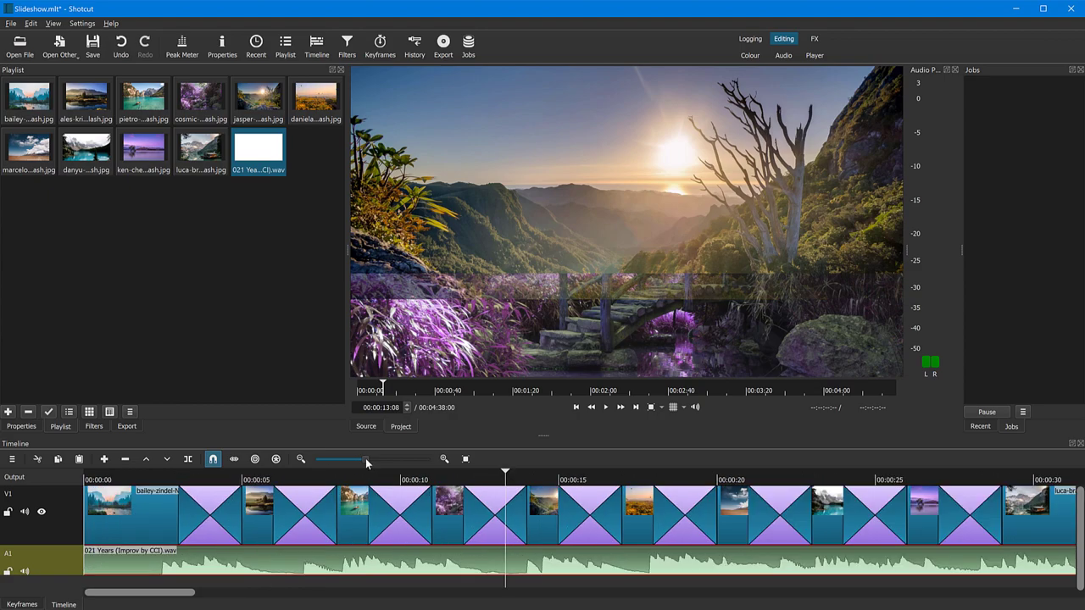
Ripple-trim the music's start at 00:00:02:11 so it begins with the first photo, then stop playback.
{"action": "left_click", "coordinate": [159, 561]}
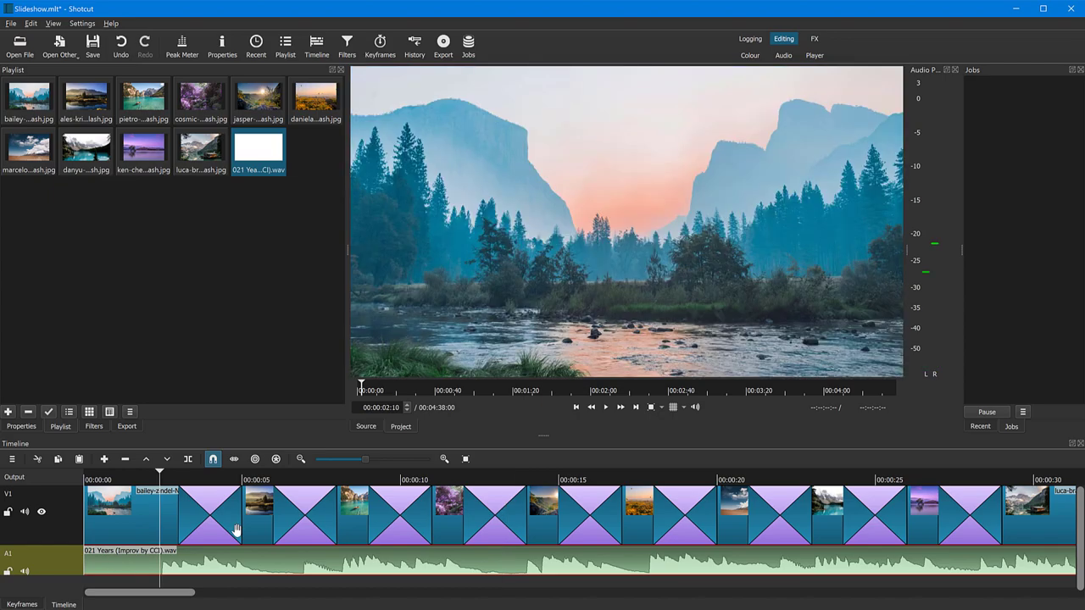
{"action": "left_click", "coordinate": [158, 475]}
{"action": "left_click_drag", "start_coordinate": [159, 479], "coordinate": [161, 479]}
{"action": "key", "text": "q"}
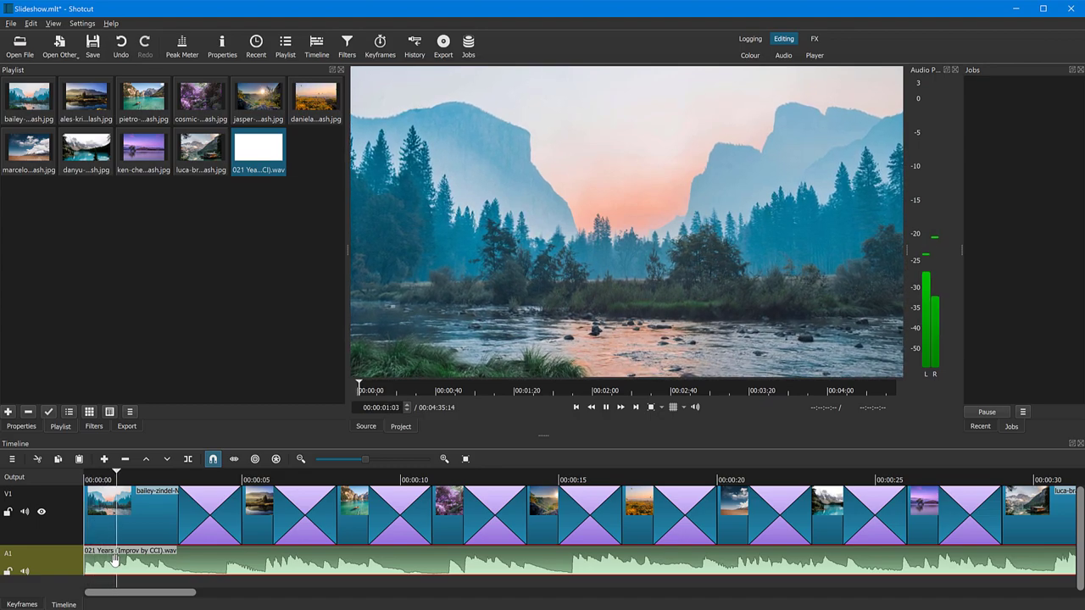
{"action": "key", "text": "space"}
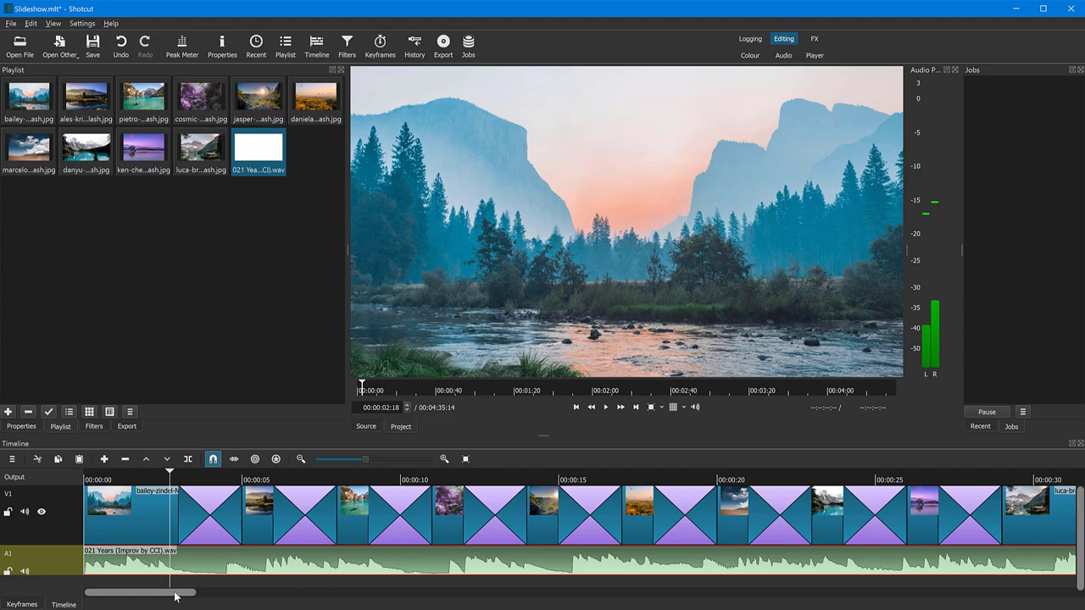
Trim the music clip's out point at 00:00:31:24, the final photo's last frame.
{"action": "scroll", "coordinate": [309, 572], "scroll_direction": "down", "scroll_amount": 1}
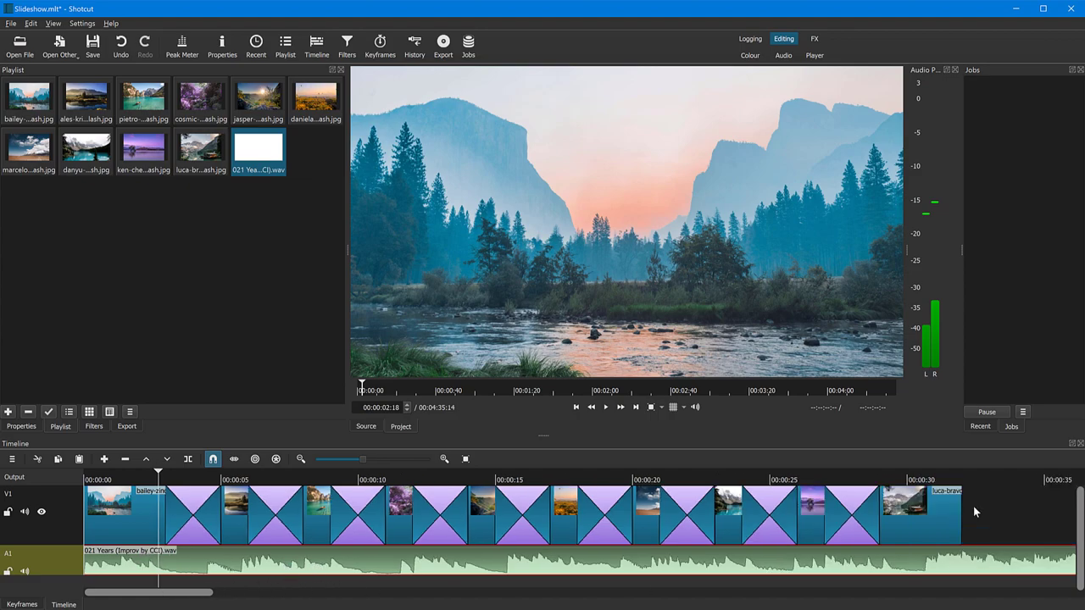
{"action": "scroll", "coordinate": [695, 541], "scroll_direction": "down", "scroll_amount": 2}
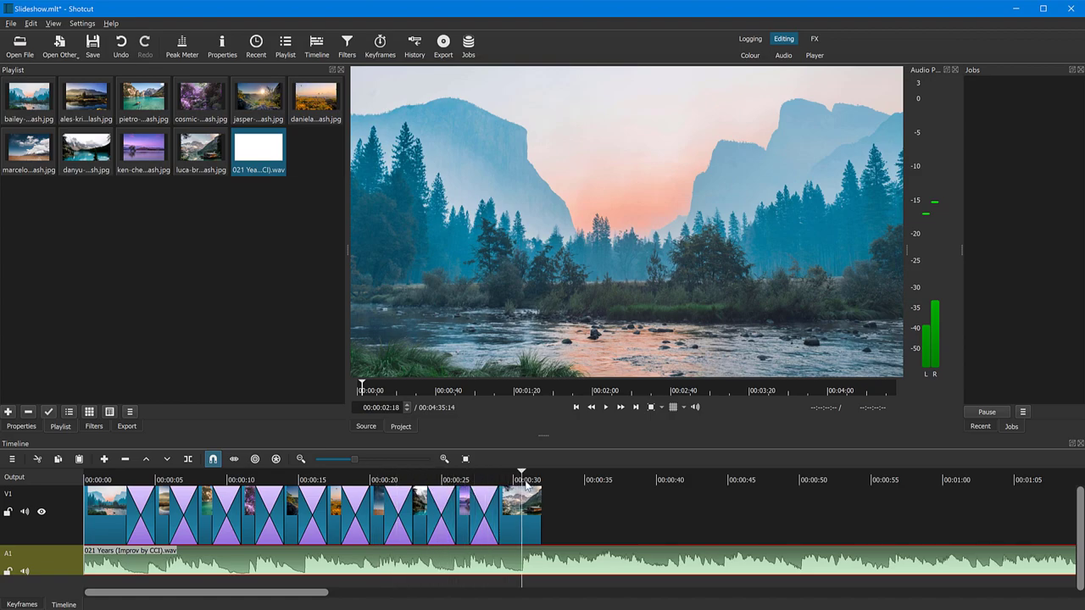
{"action": "left_click_drag", "start_coordinate": [534, 482], "coordinate": [542, 482]}
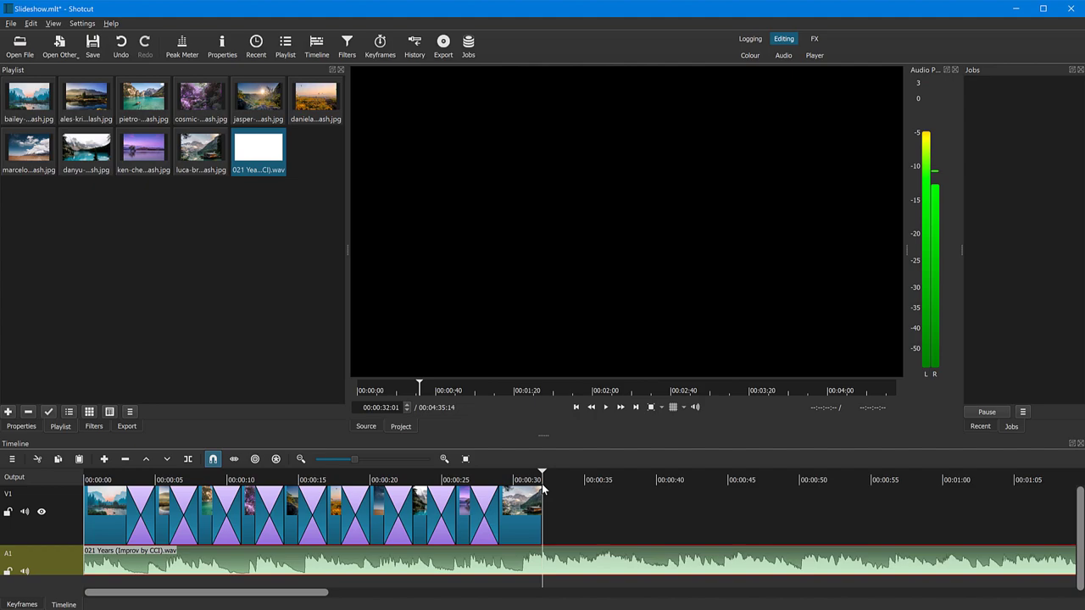
{"action": "scroll", "coordinate": [570, 532], "scroll_direction": "up", "scroll_amount": 5}
{"action": "scroll", "coordinate": [569, 533], "scroll_direction": "up", "scroll_amount": 2}
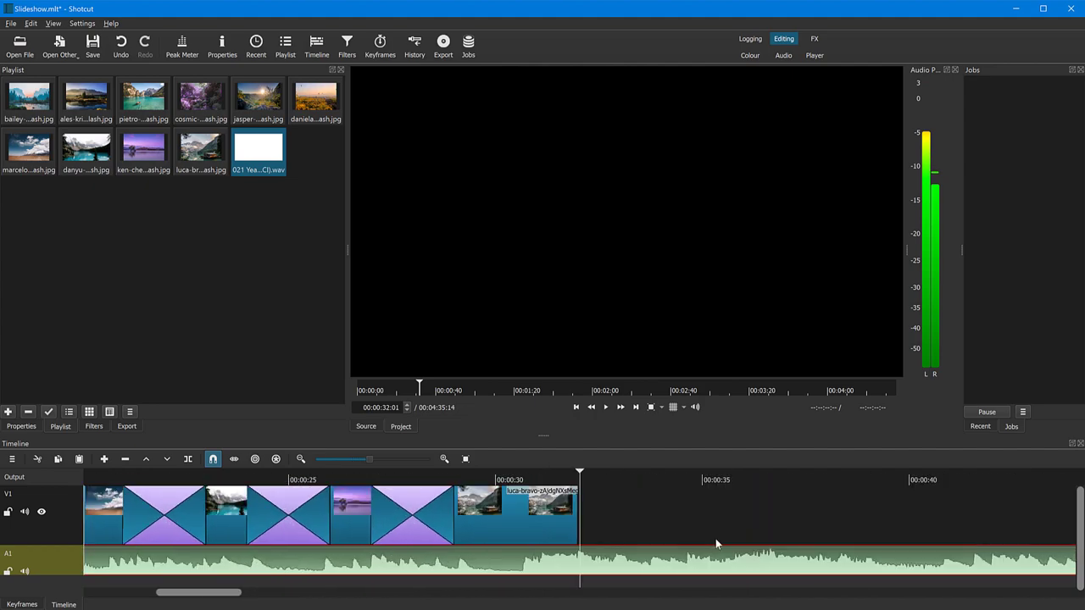
{"action": "scroll", "coordinate": [828, 525], "scroll_direction": "up", "scroll_amount": 1}
{"action": "left_click", "coordinate": [577, 475]}
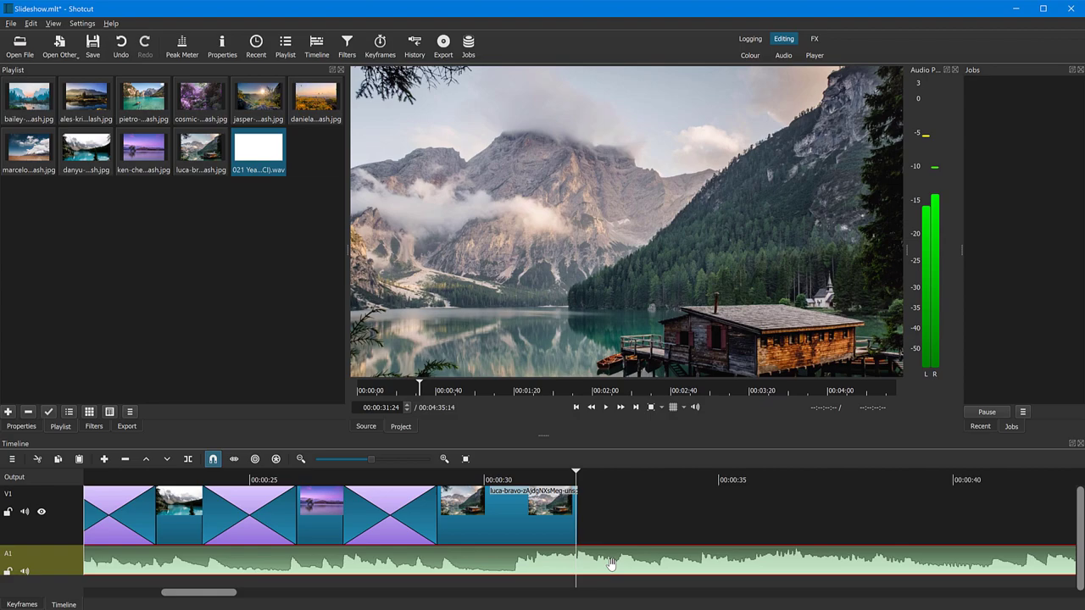
{"action": "key", "text": "]"}
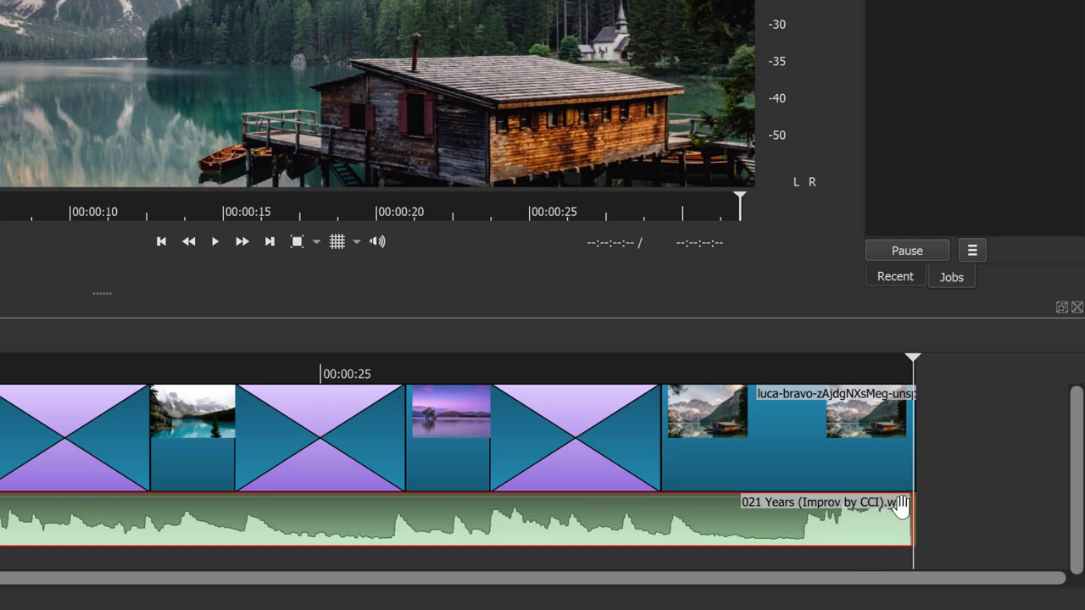
Give the music a gradual fade-out over its last few seconds and play the ending to check it.
{"action": "mouse_move", "coordinate": [901, 507]}
{"action": "left_click_drag", "start_coordinate": [903, 502], "coordinate": [643, 517]}
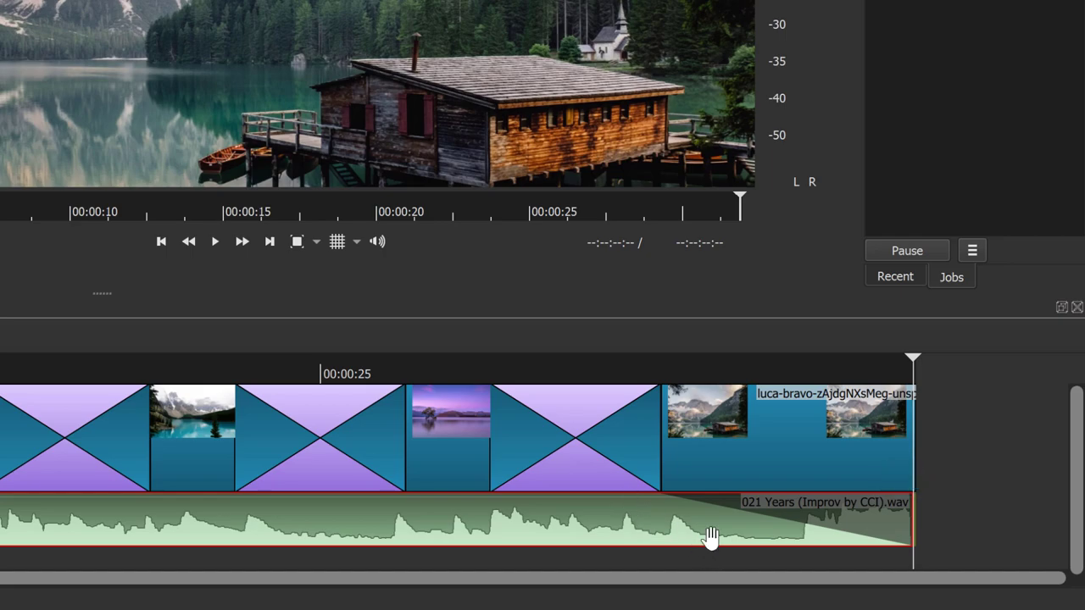
{"action": "left_click", "coordinate": [642, 359]}
{"action": "key", "text": "space"}
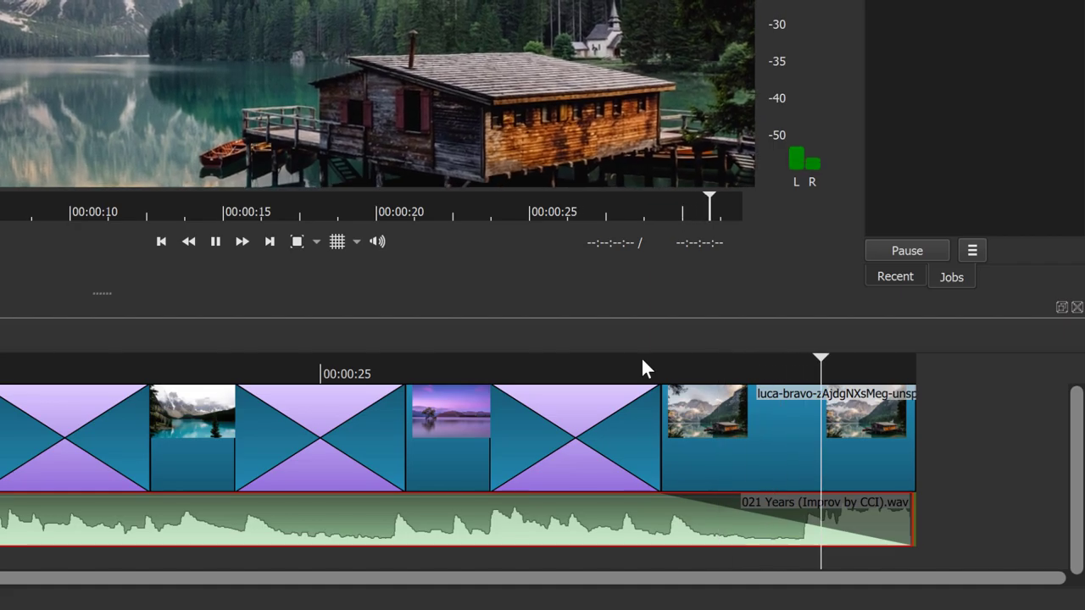
{"action": "key", "text": "space"}
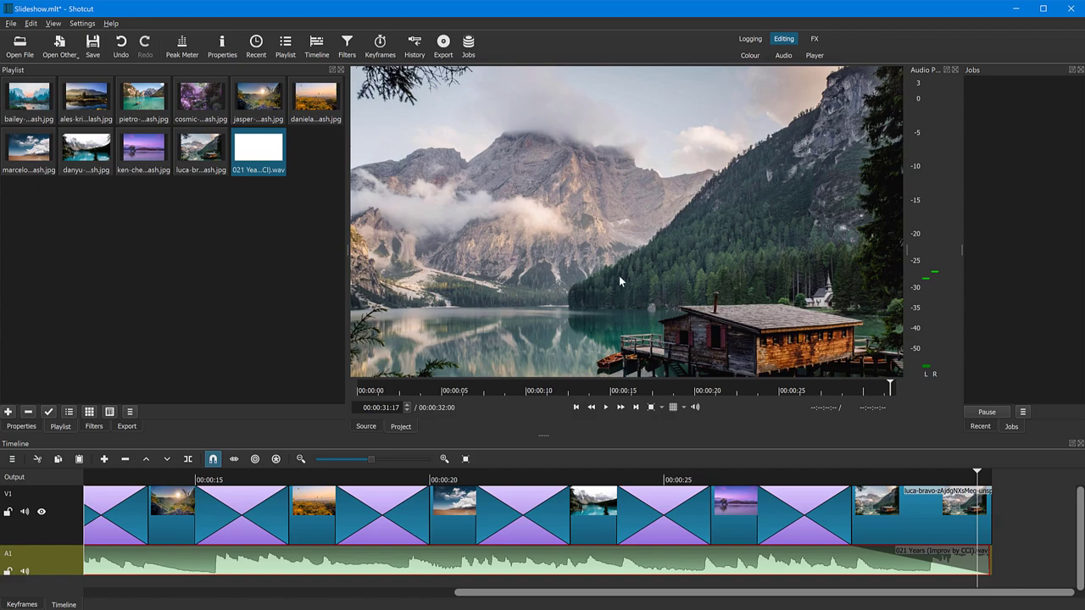
Export the timeline with the Stock YouTube preset as Slideshow.mp4 in the Temp Slideshow folder.
{"action": "left_click", "coordinate": [444, 47]}
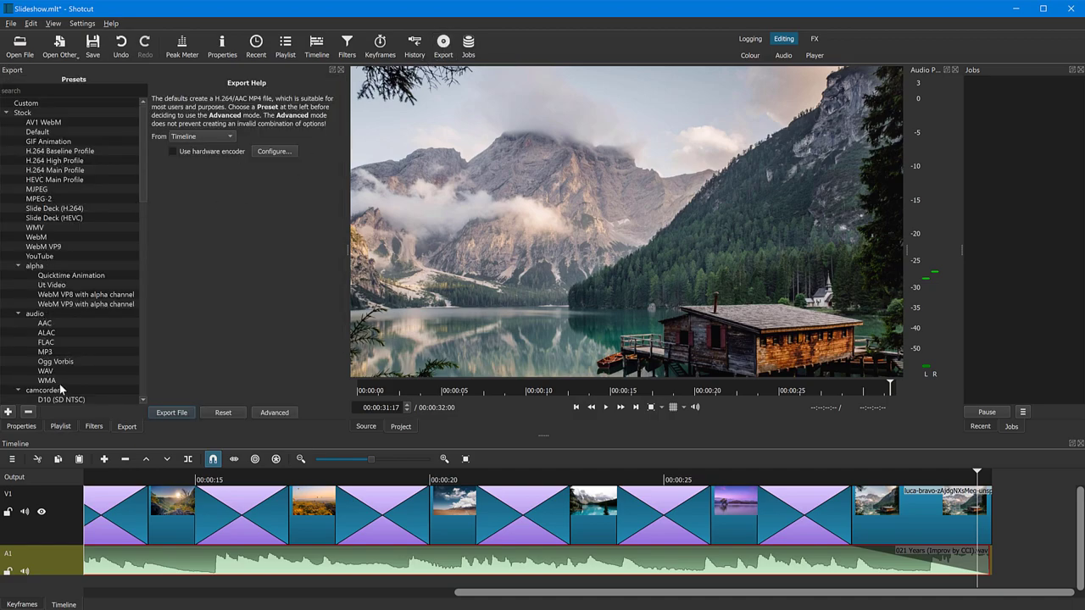
{"action": "scroll", "coordinate": [75, 296], "scroll_direction": "down", "scroll_amount": 1}
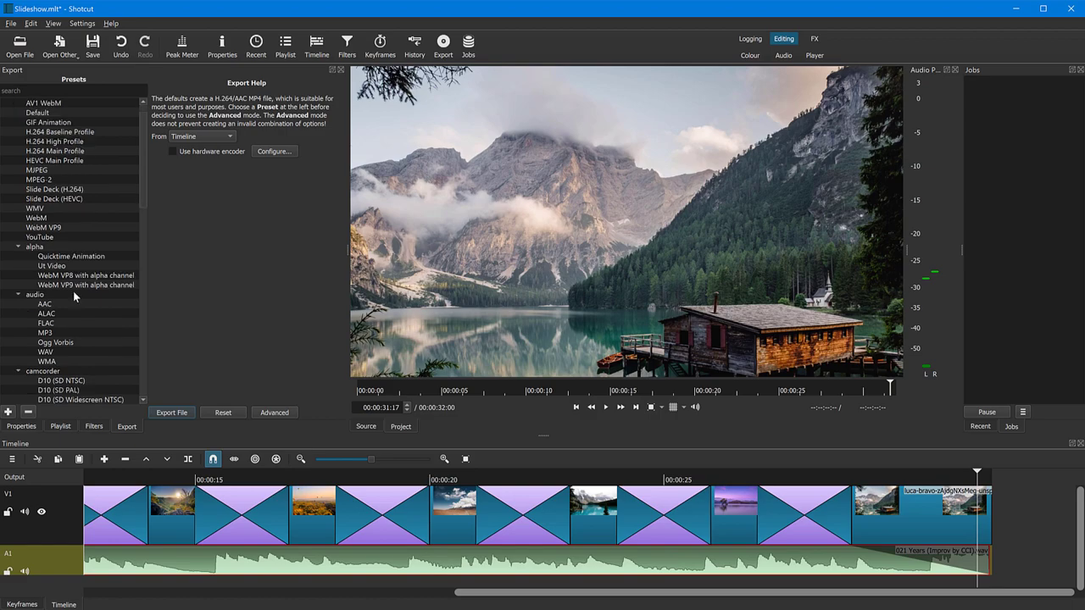
{"action": "scroll", "coordinate": [74, 296], "scroll_direction": "up", "scroll_amount": 1}
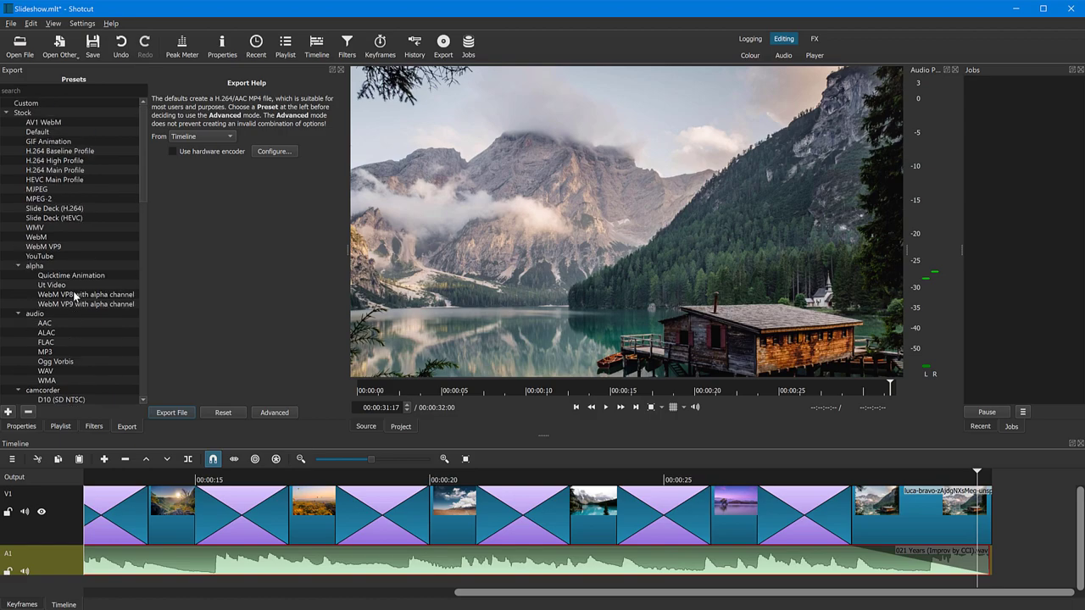
{"action": "left_click", "coordinate": [39, 257]}
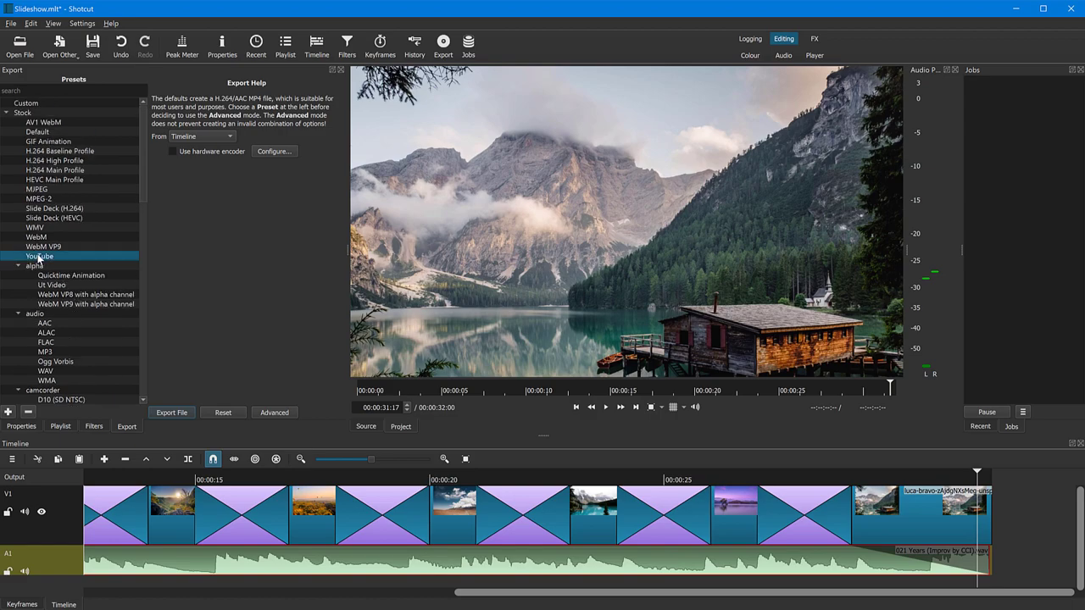
{"action": "left_click", "coordinate": [172, 413]}
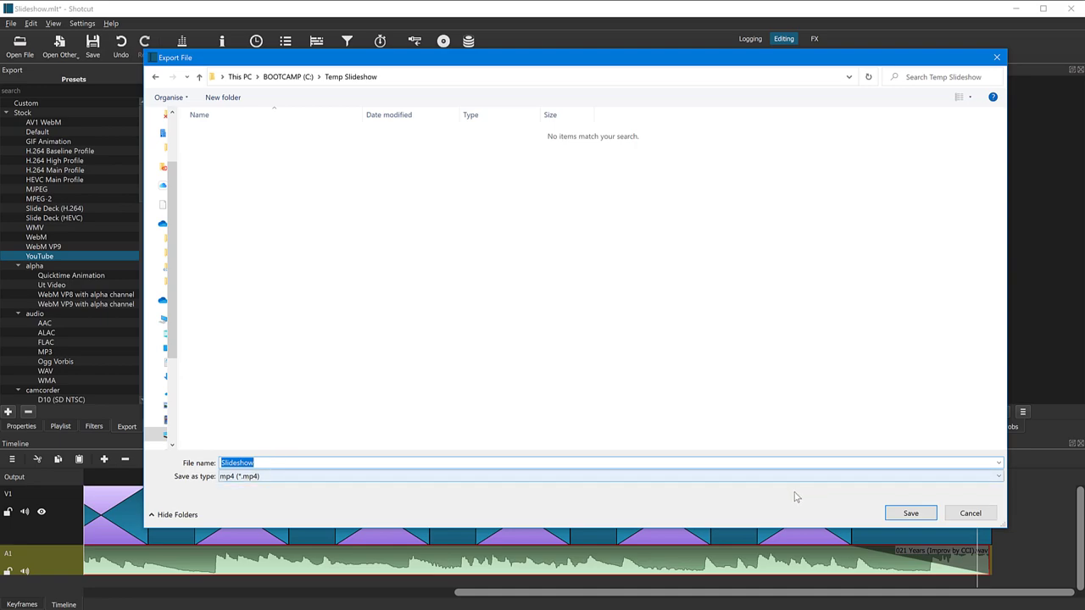
{"action": "left_click", "coordinate": [902, 518]}
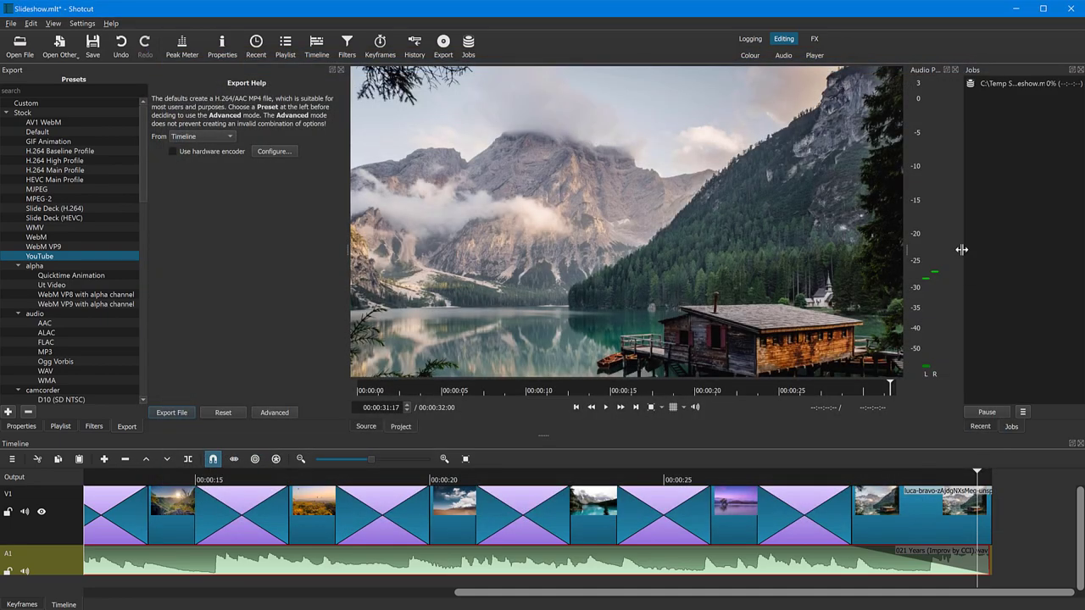
{"action": "left_click_drag", "start_coordinate": [960, 250], "coordinate": [799, 236]}
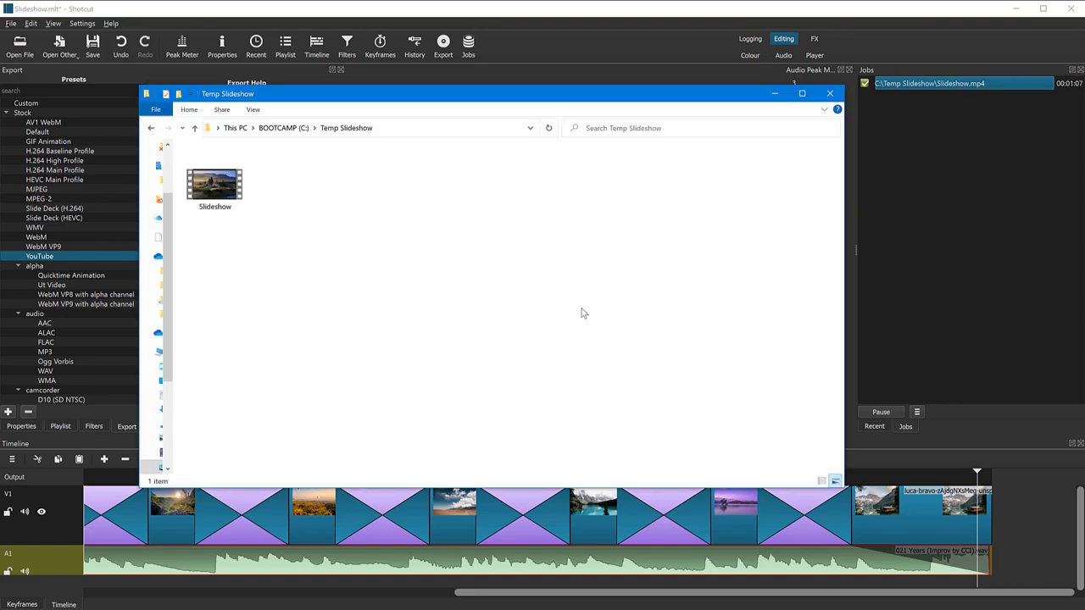
Select the Slideshow video in the Temp Slideshow folder to confirm its 24.2 MB size.
{"action": "left_click", "coordinate": [214, 193]}
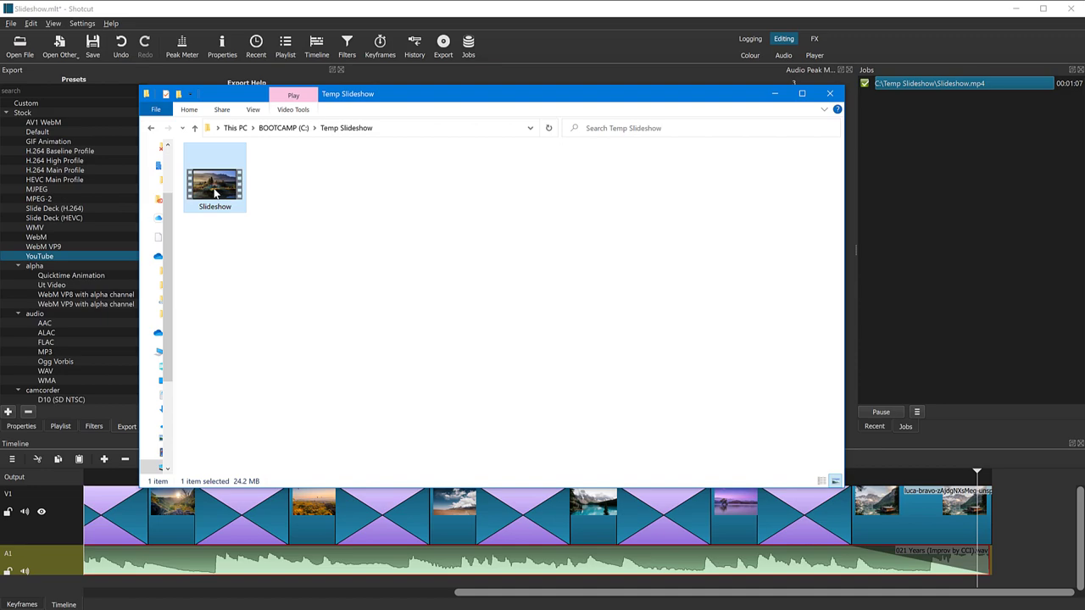